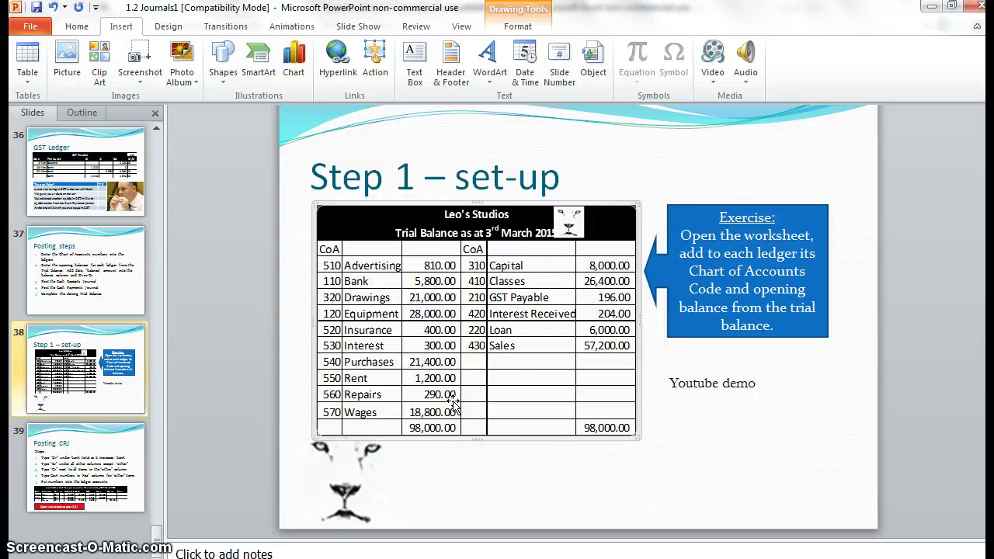
Step: Open the embedded trial balance worksheet object from the slide in Excel and maximize its workbook window
{"action": "right_click", "coordinate": [497, 293]}
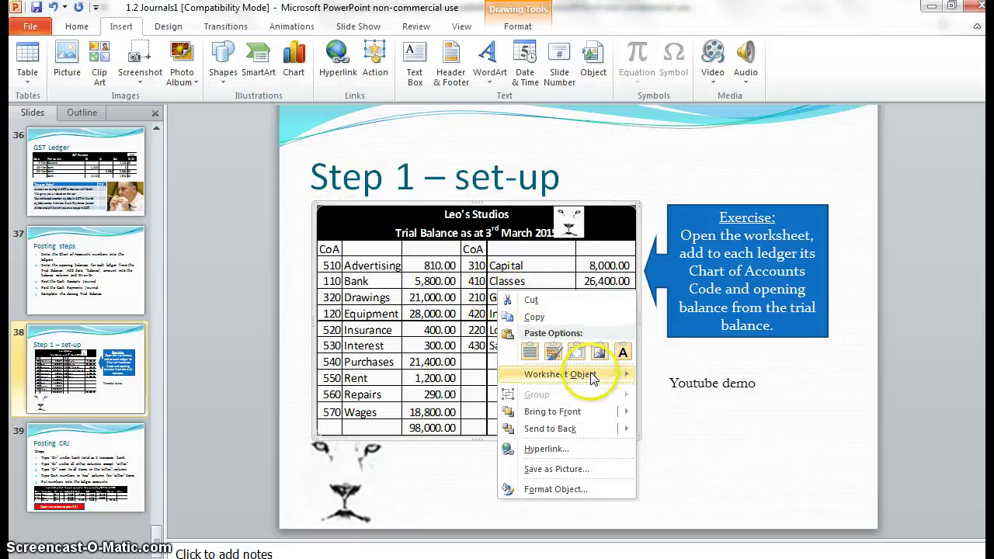
{"action": "mouse_move", "coordinate": [586, 379]}
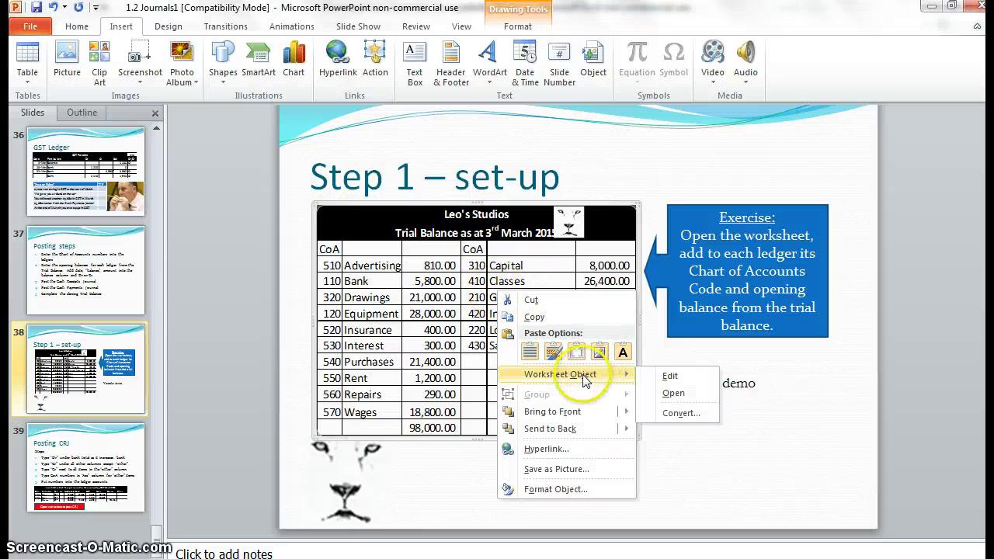
{"action": "left_click", "coordinate": [669, 393]}
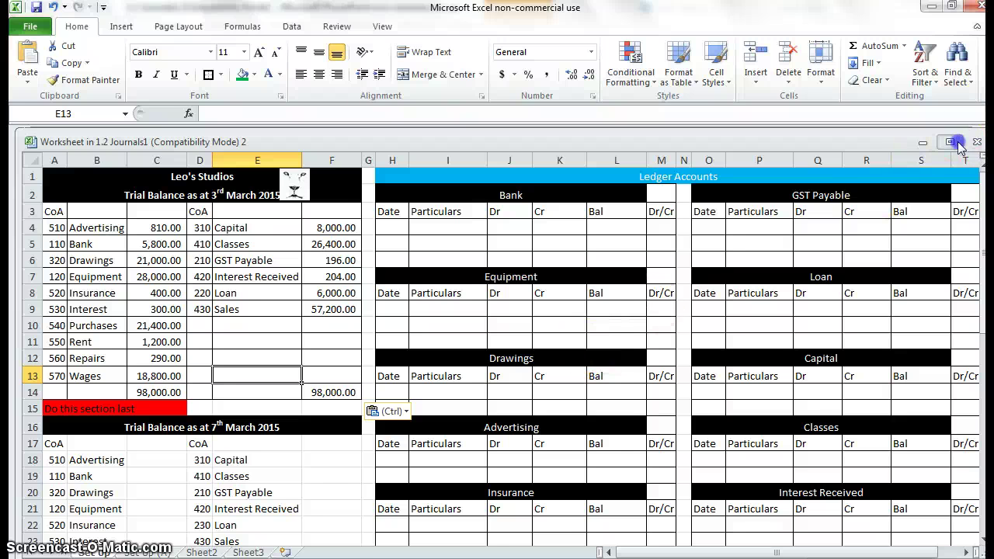
{"action": "left_click", "coordinate": [952, 142]}
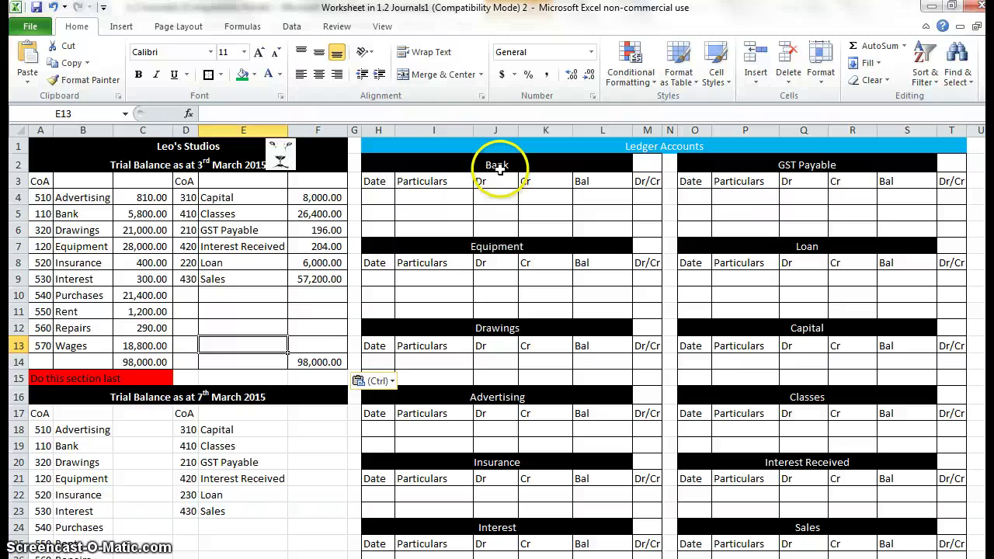
Step: Link the Bank ledger's code cell M2 to Bank's chart of accounts code in the trial balance with =A5
{"action": "left_click", "coordinate": [646, 165]}
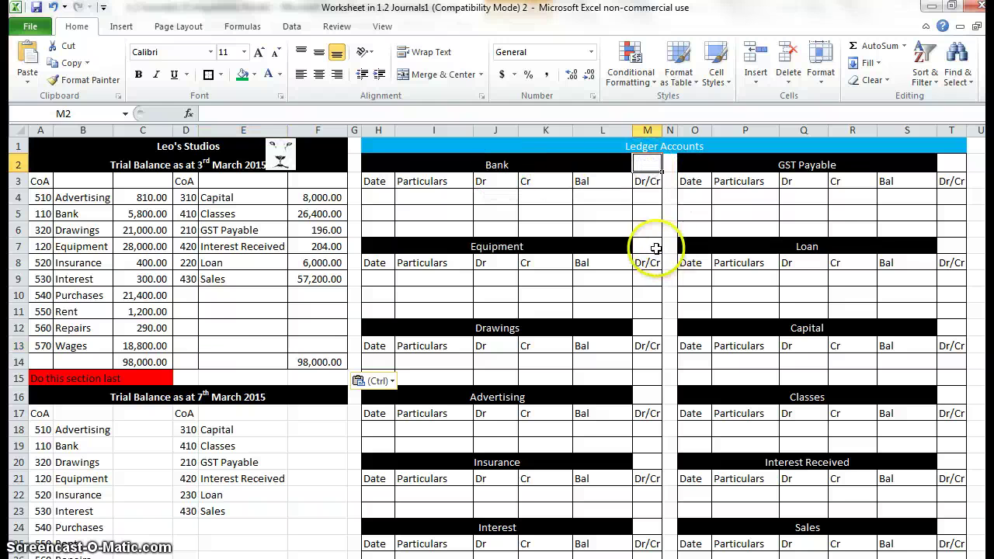
{"action": "left_click", "coordinate": [647, 327]}
{"action": "left_click", "coordinate": [651, 165]}
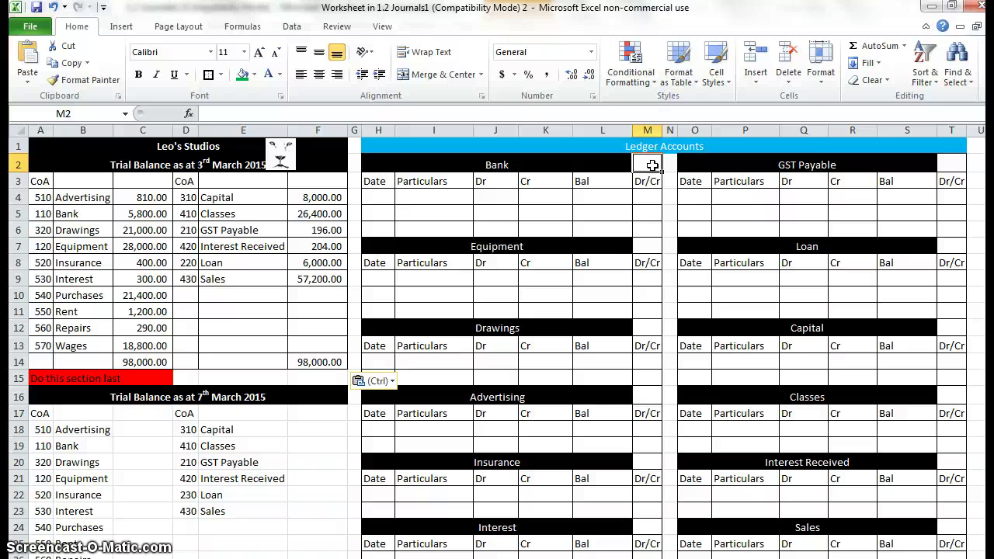
{"action": "type", "text": "="}
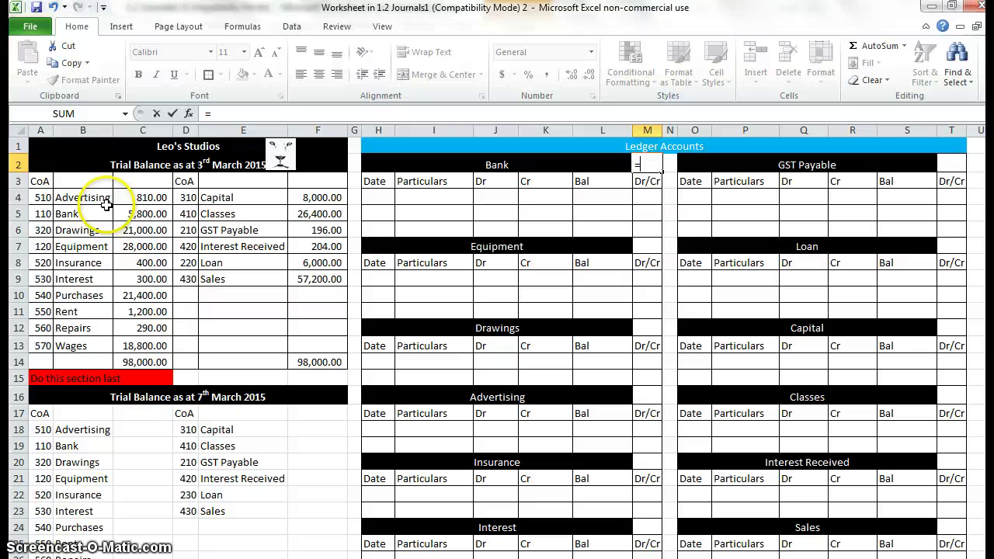
{"action": "left_click", "coordinate": [42, 213]}
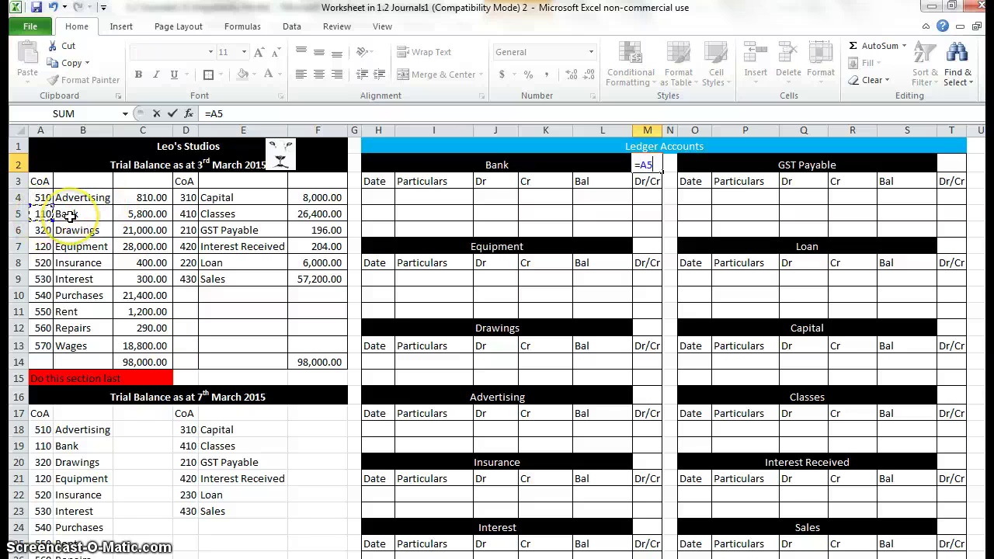
{"action": "key", "text": "Return"}
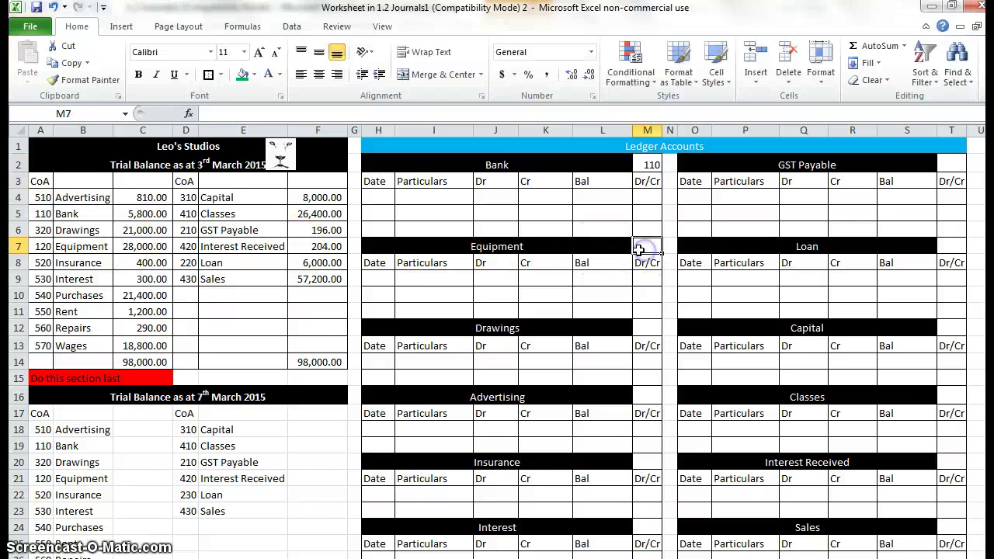
Step: Link the Equipment ledger's code cell M7 to A7 and the Drawings ledger's code cell M12 to A6
{"action": "type", "text": "="}
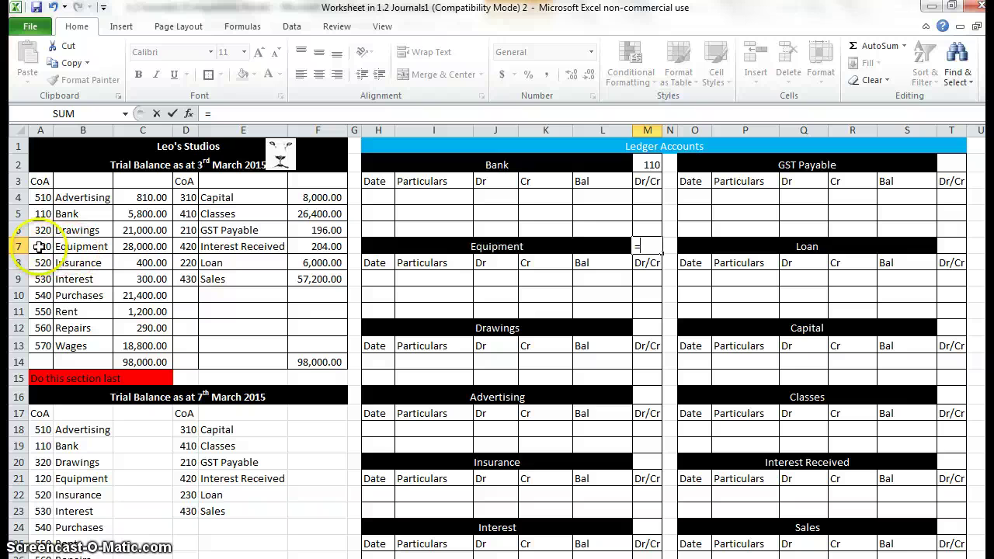
{"action": "left_click", "coordinate": [38, 246]}
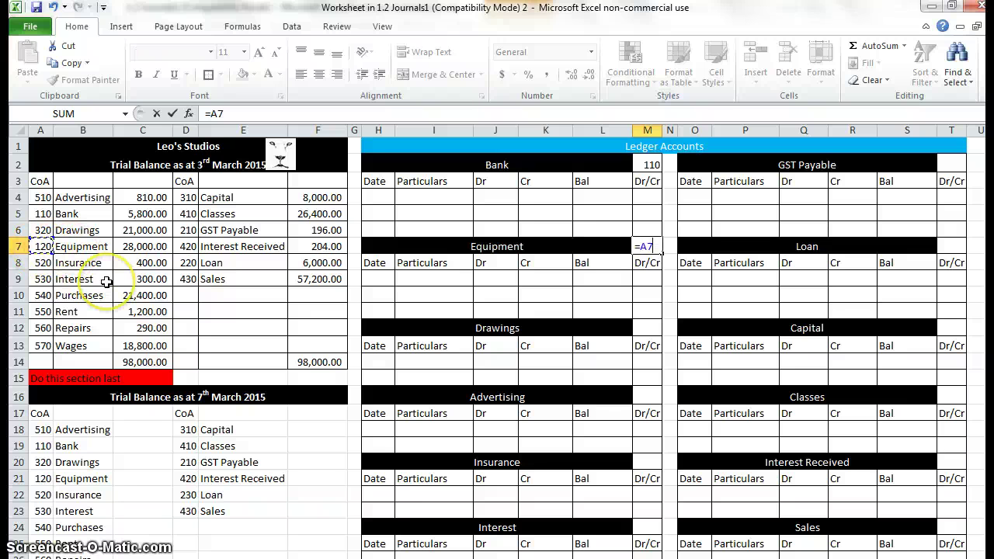
{"action": "key", "text": "Return"}
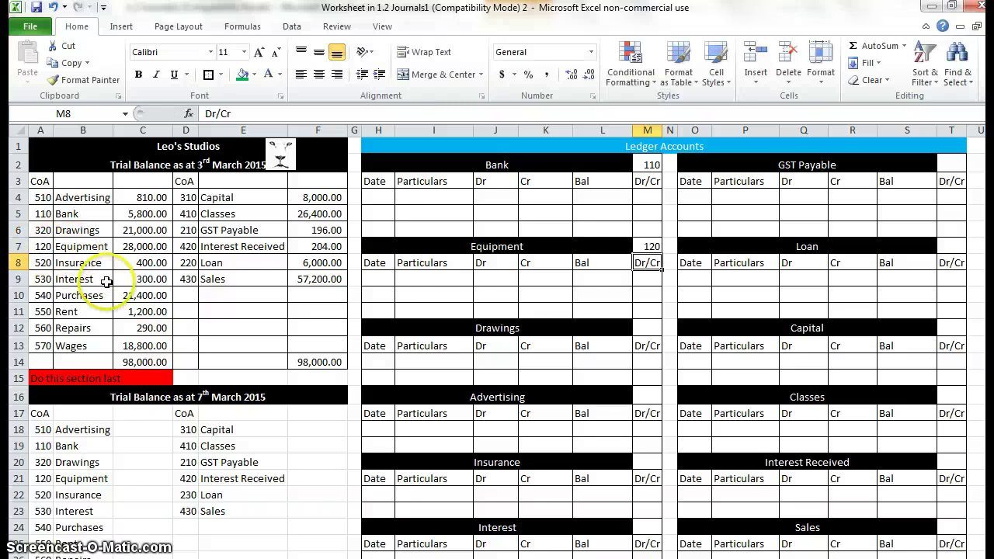
{"action": "left_click", "coordinate": [635, 326]}
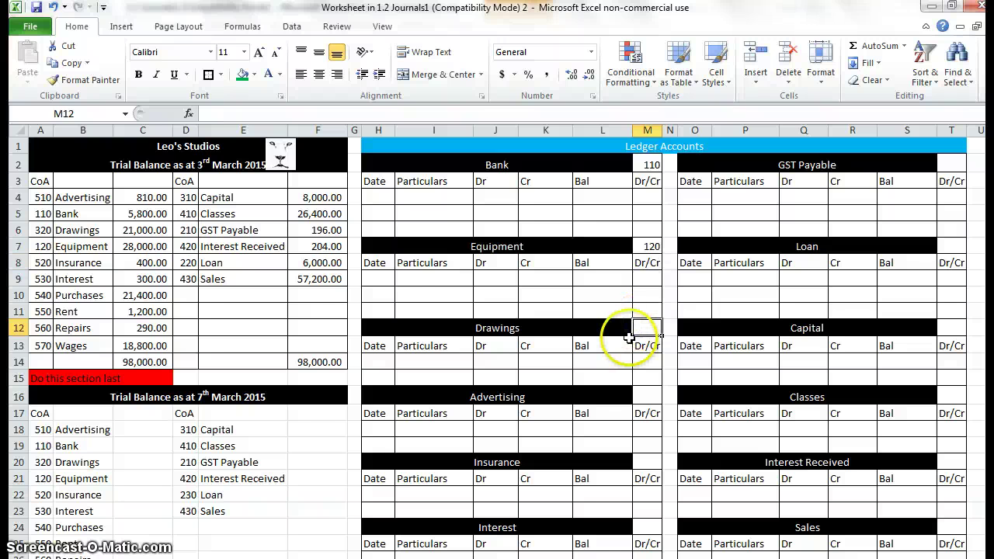
{"action": "type", "text": "="}
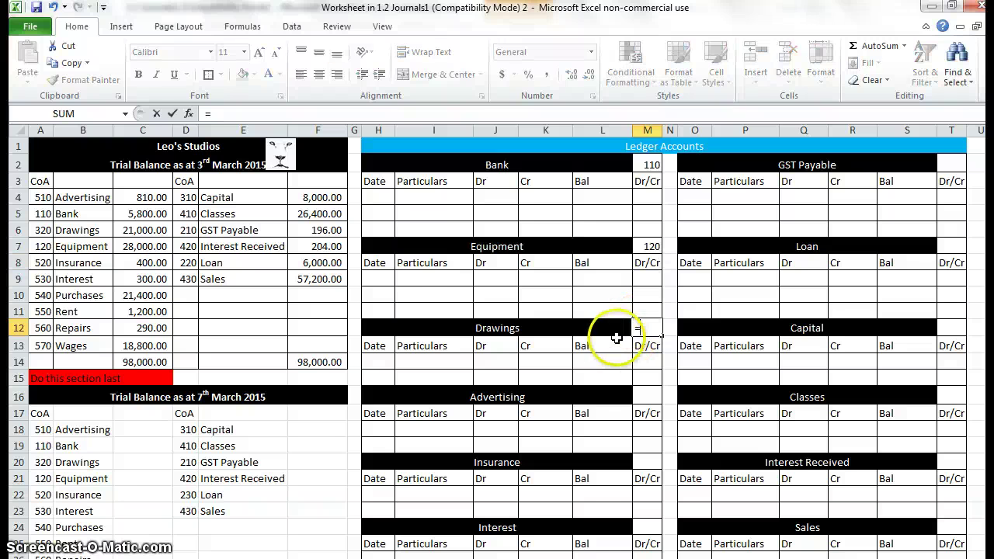
{"action": "left_click", "coordinate": [34, 231]}
{"action": "key", "text": "Return"}
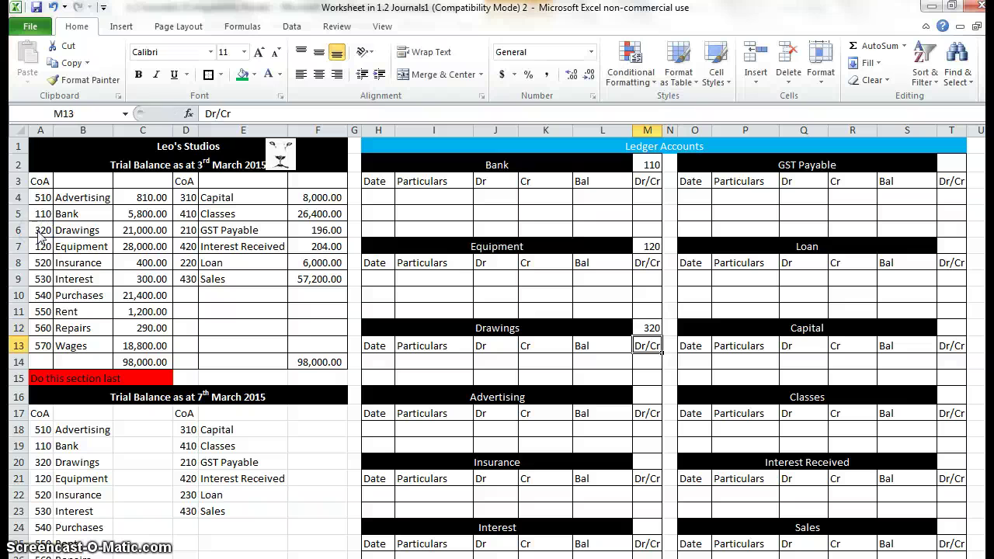
Step: Link the Advertising ledger's code cell M16 to A4 and the Insurance ledger's code cell M20 to A8
{"action": "left_click", "coordinate": [649, 393]}
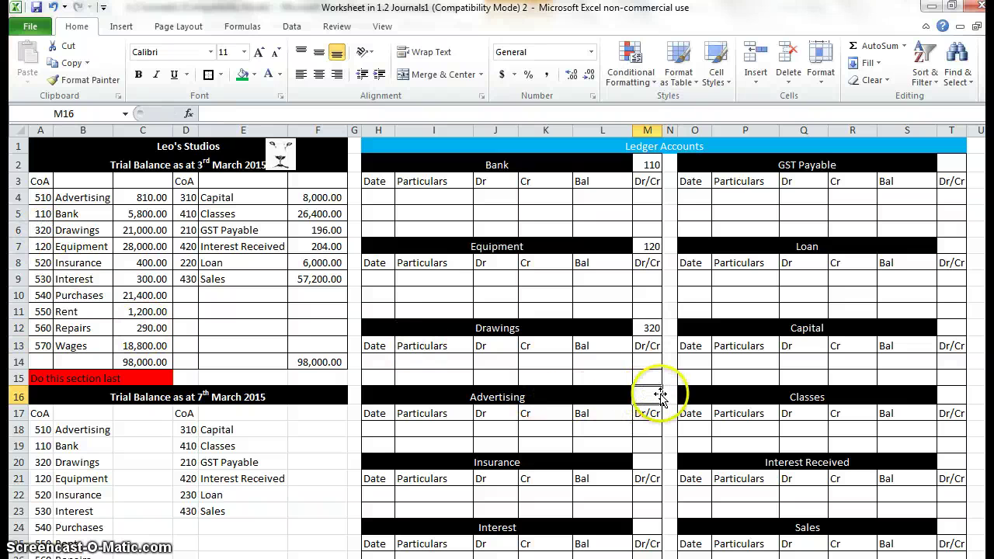
{"action": "type", "text": "="}
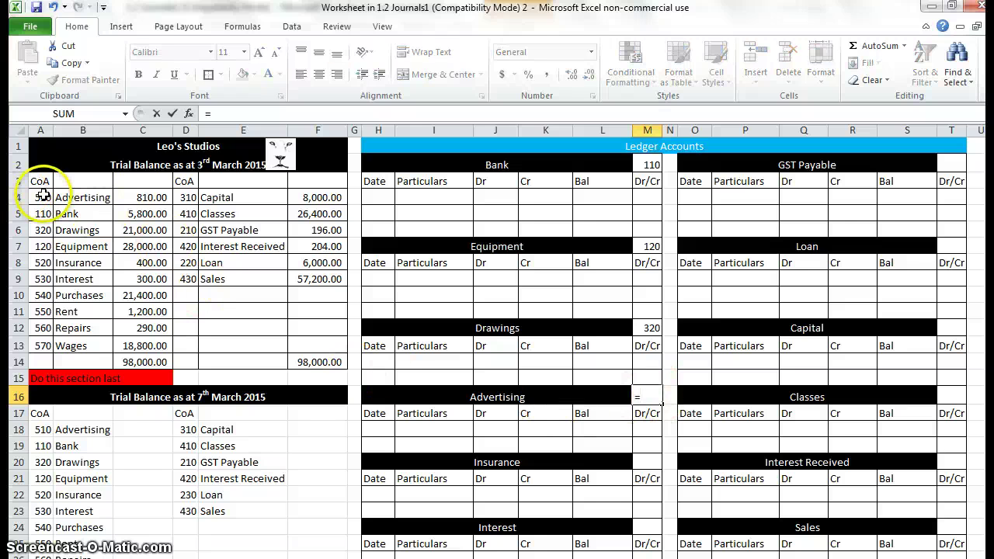
{"action": "key", "text": "Return"}
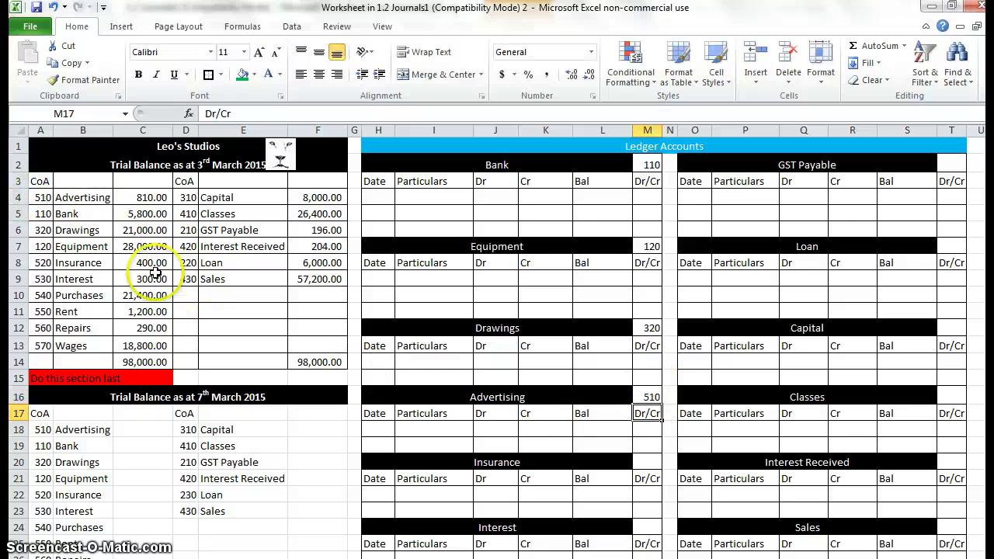
{"action": "left_click", "coordinate": [644, 461]}
{"action": "type", "text": "="}
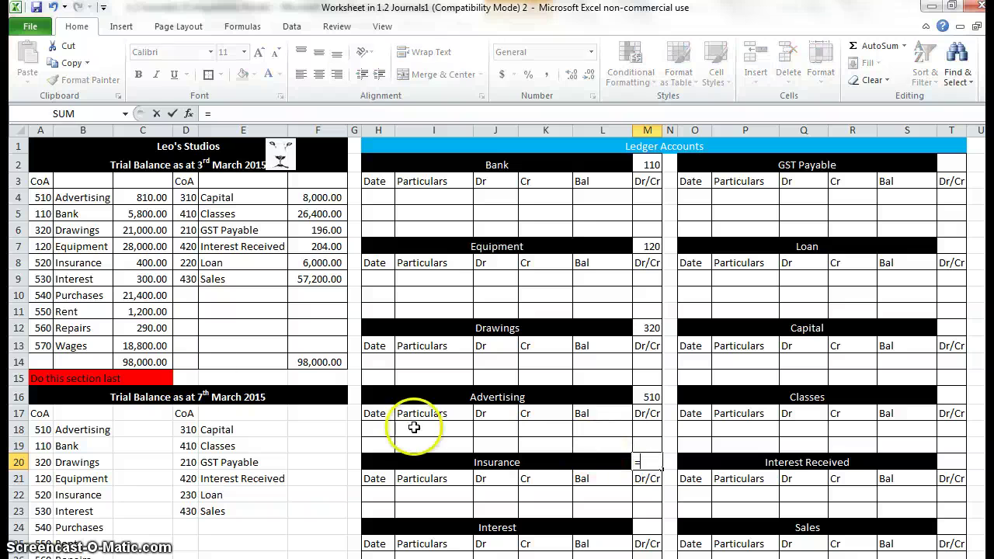
{"action": "left_click", "coordinate": [38, 263]}
{"action": "key", "text": "Return"}
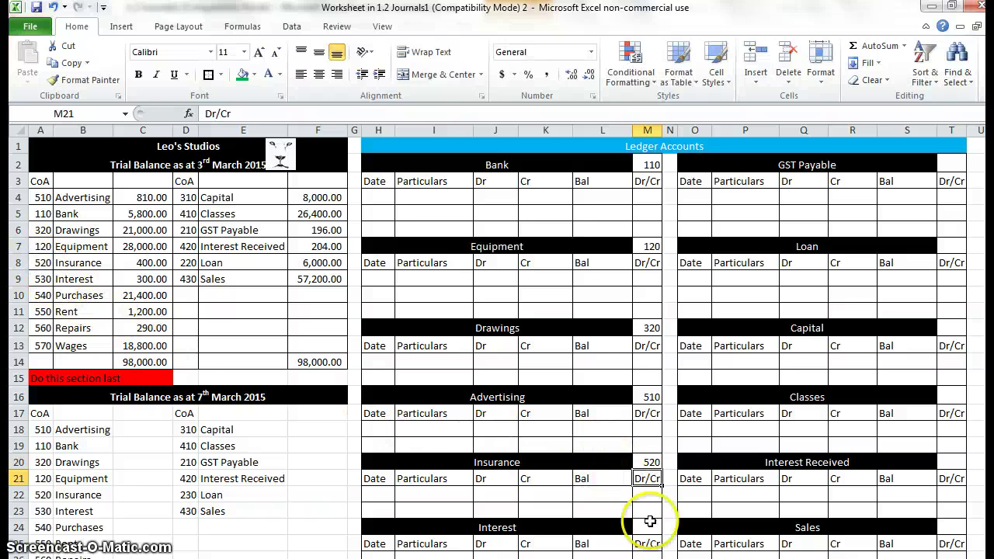
Step: Link the Interest ledger's code cell M24 to Interest's chart of accounts code with =A9
{"action": "left_click", "coordinate": [647, 527]}
{"action": "type", "text": "="}
{"action": "left_click", "coordinate": [43, 278]}
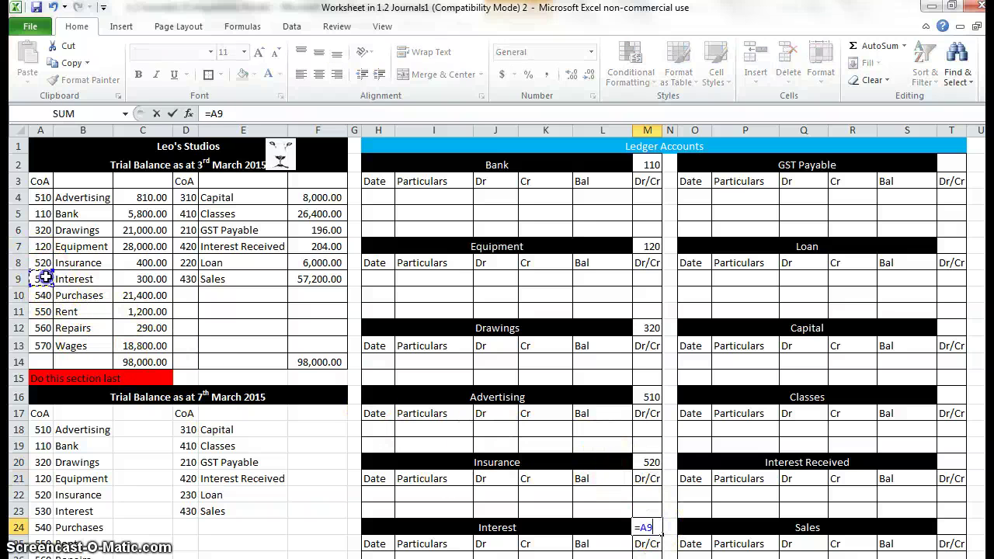
{"action": "key", "text": "Return"}
Step: Link the Purchases ledger's code cell M28 to Purchases' chart of accounts code with =A10
{"action": "scroll", "coordinate": [396, 368], "scroll_direction": "down", "scroll_amount": 3}
{"action": "scroll", "coordinate": [396, 368], "scroll_direction": "down", "scroll_amount": 3}
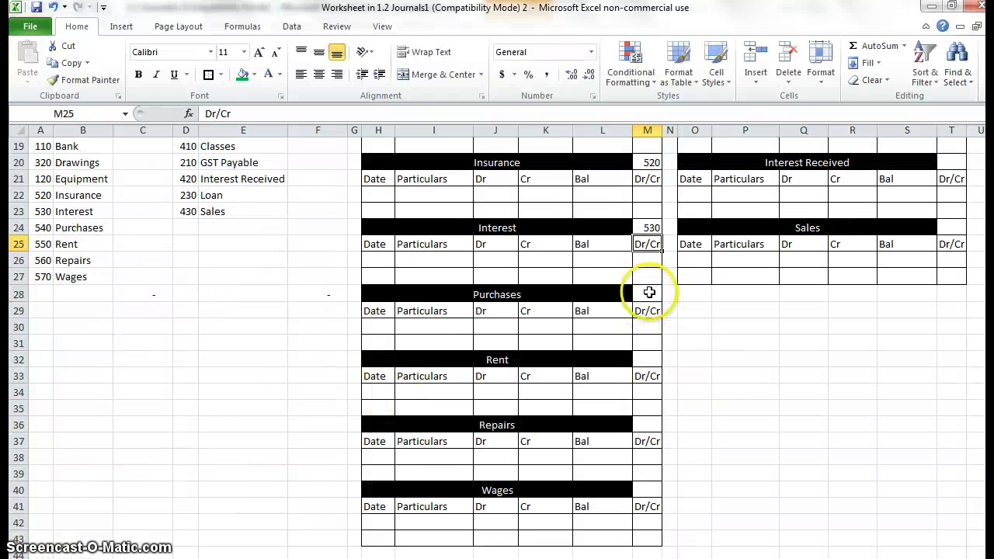
{"action": "left_click", "coordinate": [641, 291]}
{"action": "type", "text": "="}
{"action": "scroll", "coordinate": [410, 291], "scroll_direction": "up", "scroll_amount": 4}
{"action": "left_click", "coordinate": [48, 199]}
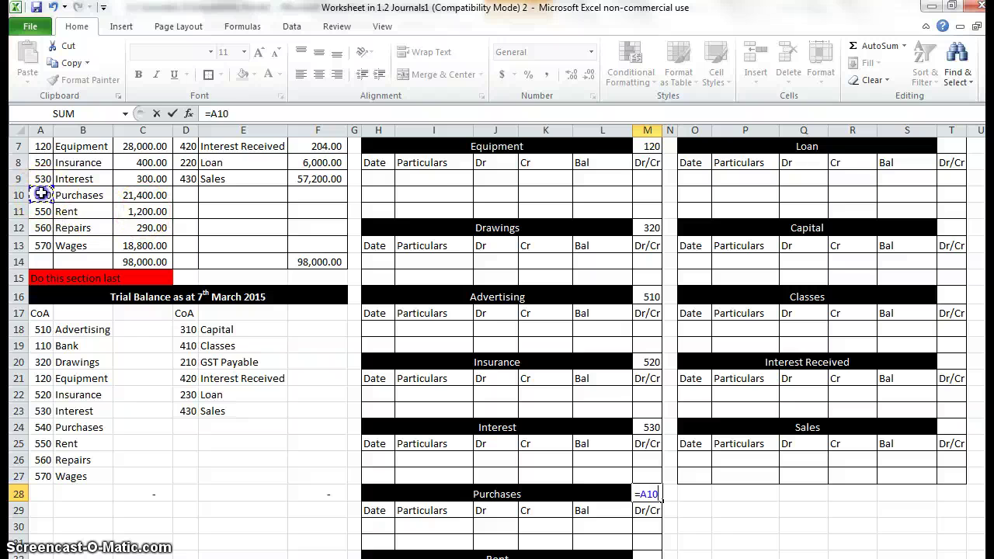
{"action": "key", "text": "Return"}
Step: Link the Rent ledger's code cell M32 to Rent's chart of accounts code with =A11
{"action": "scroll", "coordinate": [439, 313], "scroll_direction": "down", "scroll_amount": 4}
{"action": "left_click", "coordinate": [641, 359]}
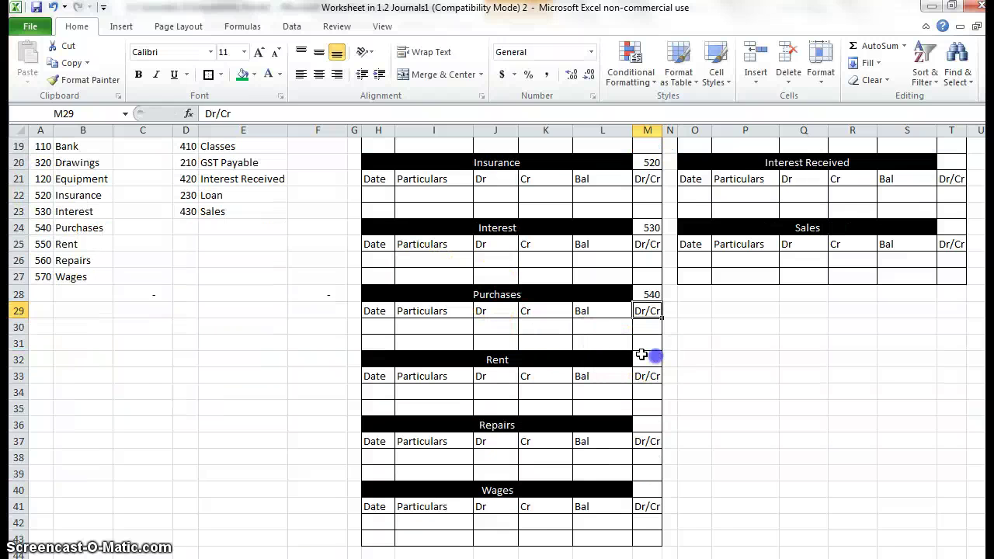
{"action": "type", "text": "="}
{"action": "scroll", "coordinate": [390, 275], "scroll_direction": "up", "scroll_amount": 5}
{"action": "left_click", "coordinate": [36, 261]}
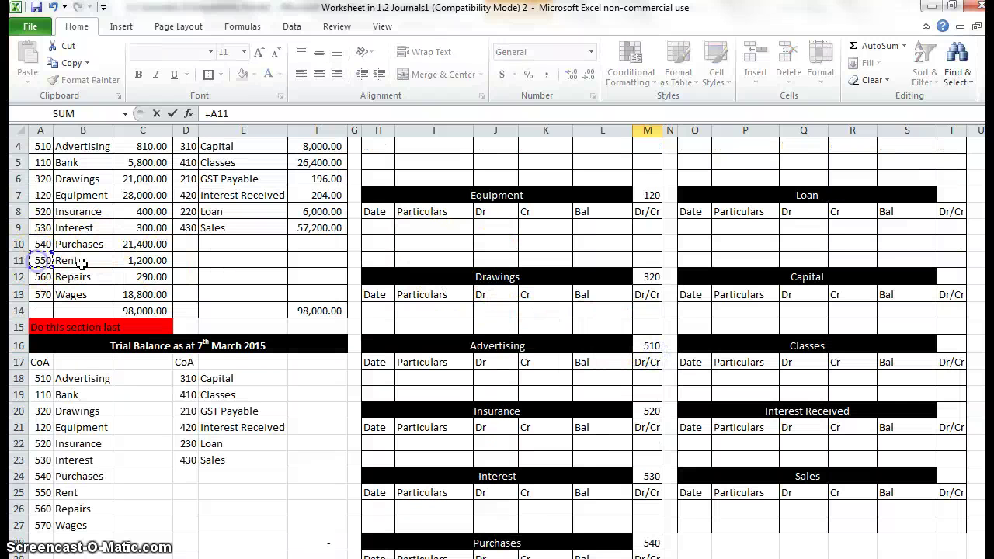
{"action": "key", "text": "Return"}
Step: Link the Repairs ledger's code cell M36 to Repairs' chart of accounts code with =A12
{"action": "scroll", "coordinate": [451, 313], "scroll_direction": "down", "scroll_amount": 5}
{"action": "left_click", "coordinate": [652, 439]}
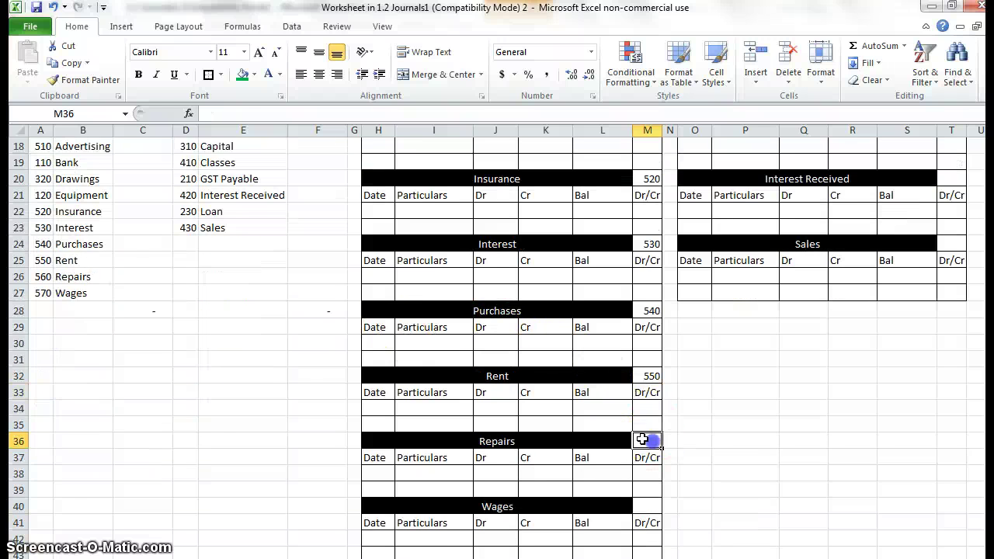
{"action": "type", "text": "="}
{"action": "scroll", "coordinate": [334, 342], "scroll_direction": "up", "scroll_amount": 5}
{"action": "left_click", "coordinate": [39, 293]}
{"action": "key", "text": "Return"}
Step: Link the Wages ledger's code cell M40 to Wages' chart of accounts code with =A13
{"action": "scroll", "coordinate": [422, 299], "scroll_direction": "down", "scroll_amount": 8}
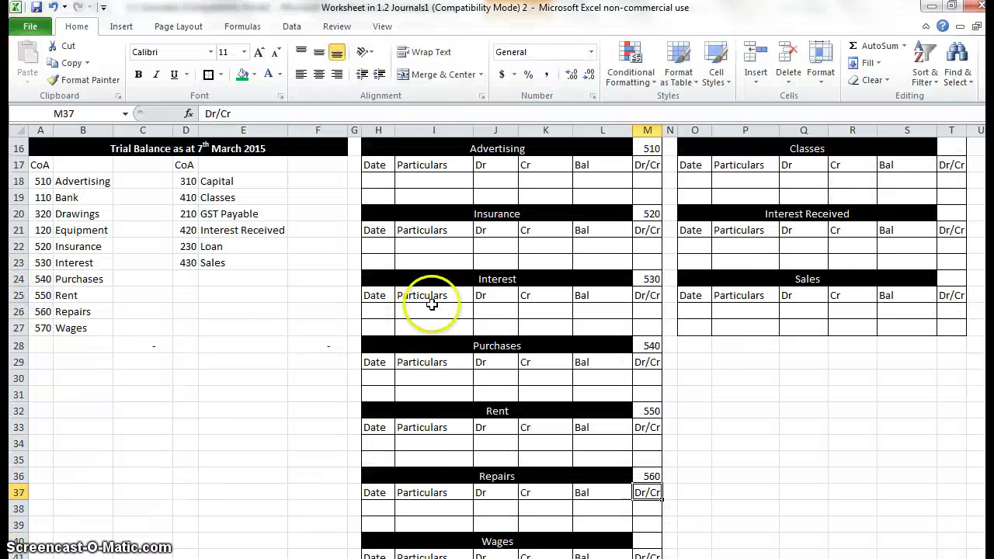
{"action": "left_click", "coordinate": [643, 343]}
{"action": "type", "text": "="}
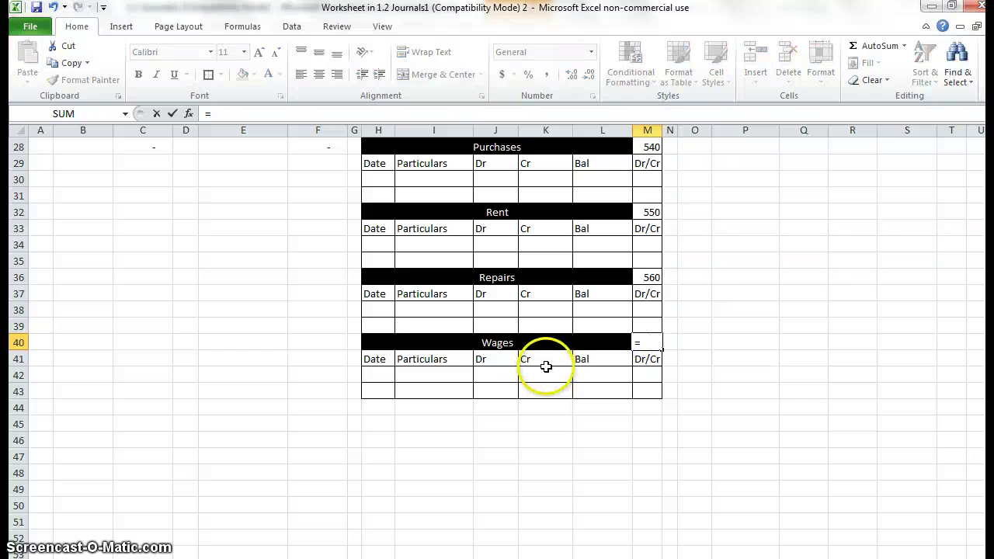
{"action": "scroll", "coordinate": [543, 357], "scroll_direction": "up", "scroll_amount": 8}
{"action": "left_click", "coordinate": [32, 294]}
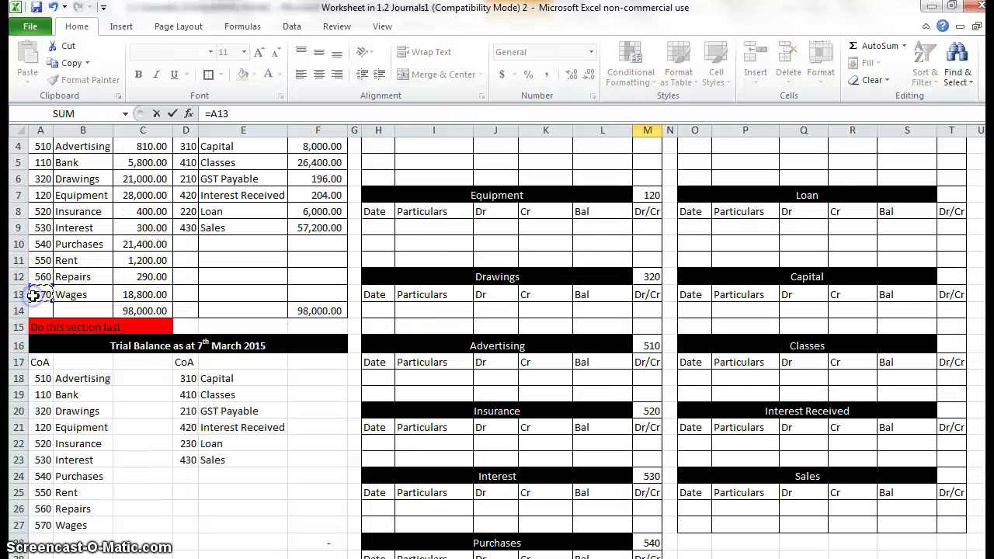
{"action": "key", "text": "Return"}
Step: Link the GST Payable ledger's code cell T2 to D6 and the Loan ledger's code cell T7 to D8
{"action": "scroll", "coordinate": [421, 334], "scroll_direction": "up", "scroll_amount": 6}
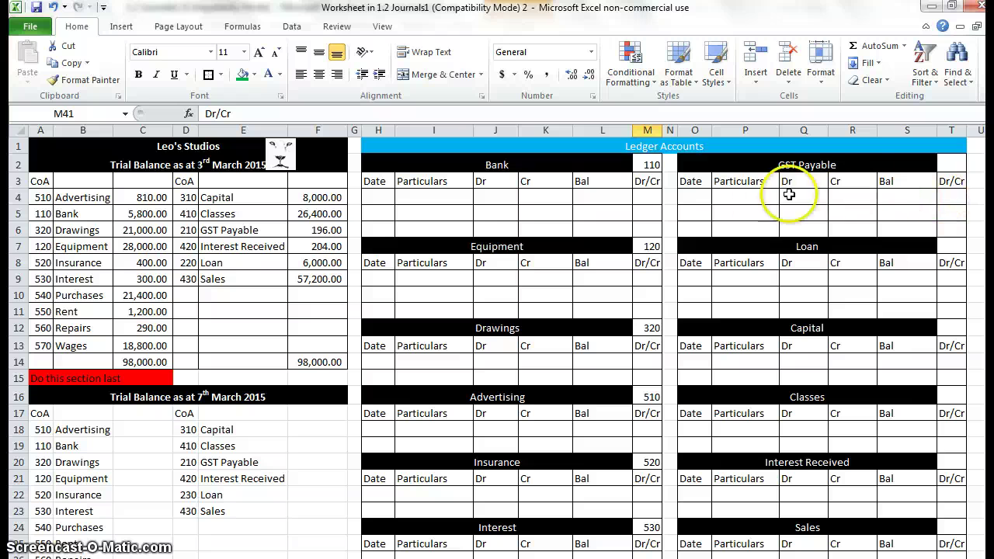
{"action": "left_click", "coordinate": [953, 163]}
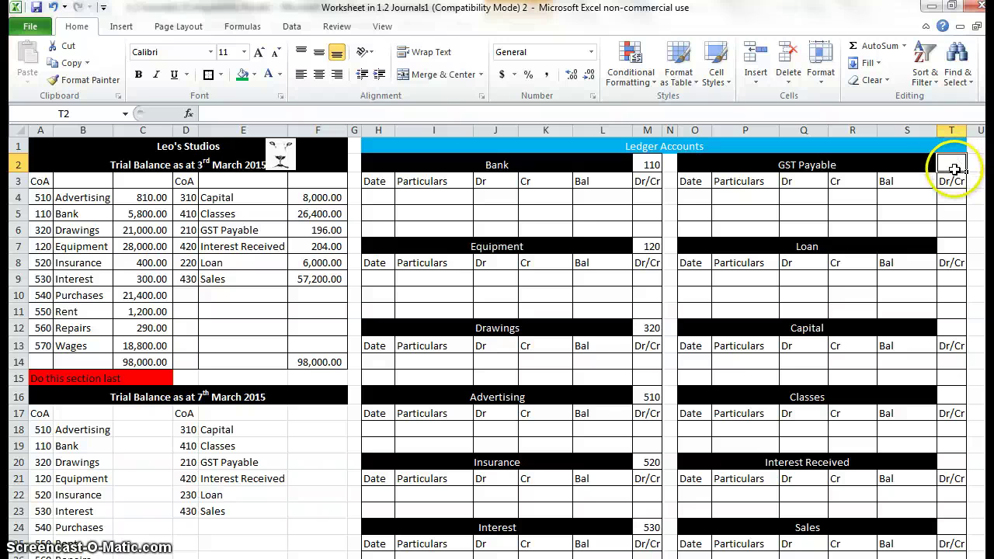
{"action": "type", "text": "="}
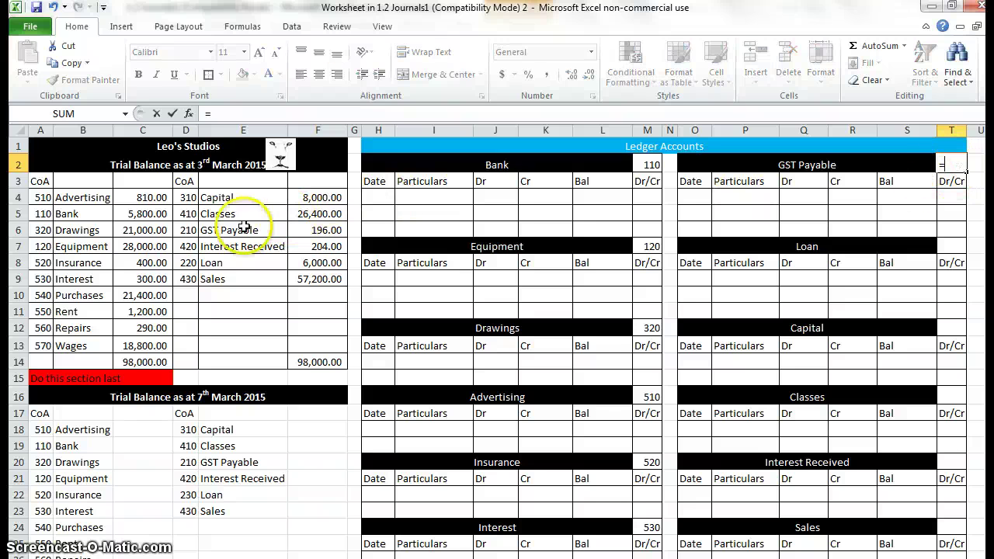
{"action": "left_click", "coordinate": [179, 226]}
{"action": "key", "text": "Return"}
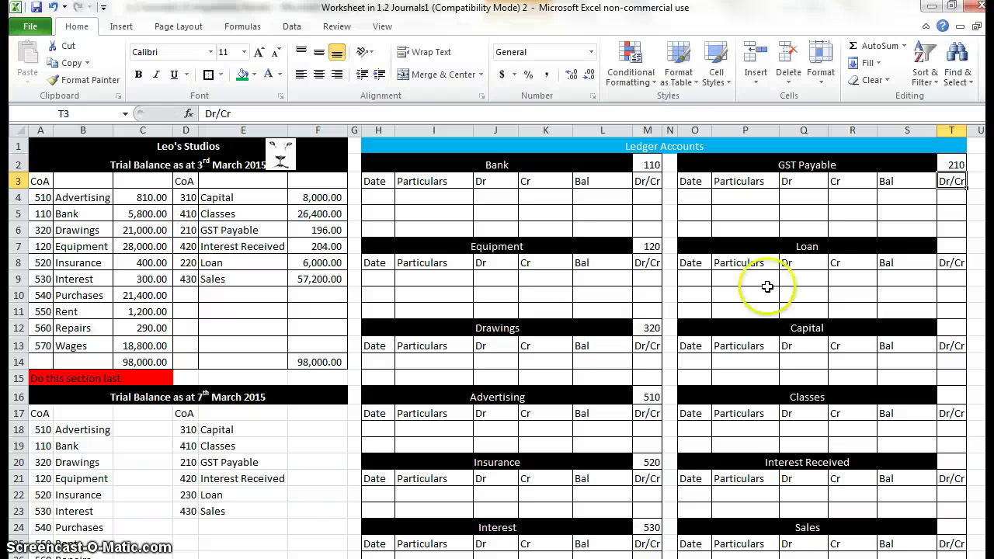
{"action": "left_click", "coordinate": [935, 246]}
{"action": "type", "text": "="}
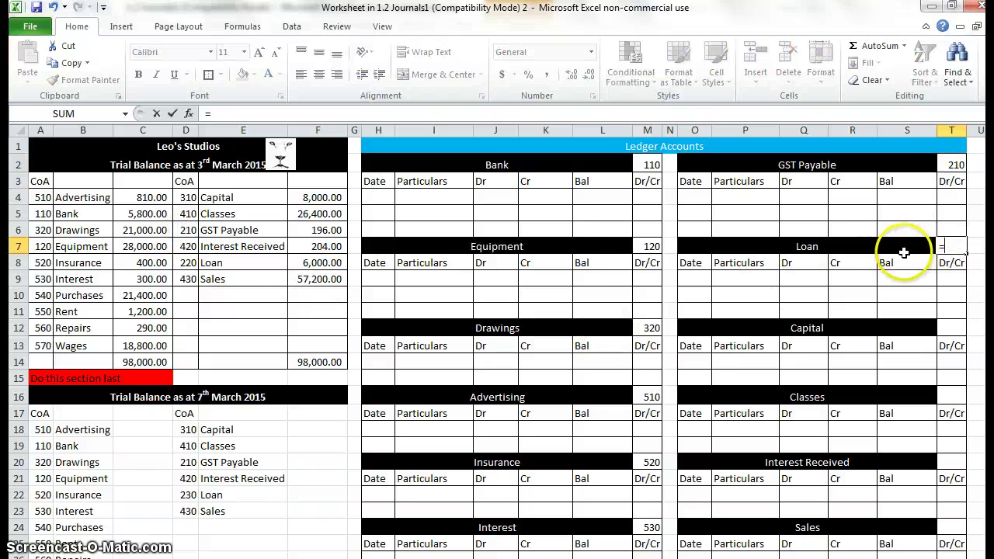
{"action": "left_click", "coordinate": [185, 263]}
{"action": "key", "text": "Return"}
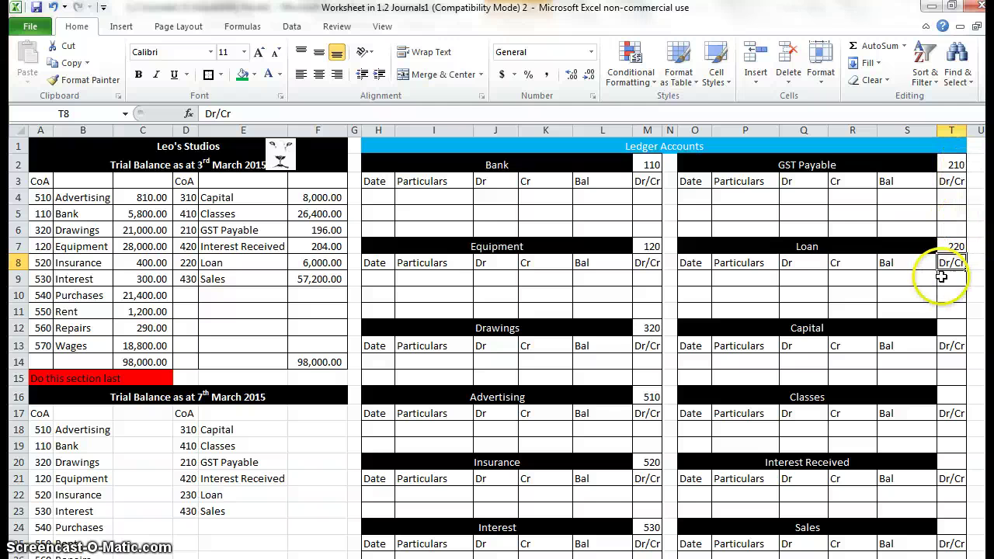
Step: Link the Capital ledger's code cell T12 to D4 and the Classes ledger's code cell T16 to D5
{"action": "left_click", "coordinate": [955, 327]}
{"action": "type", "text": "="}
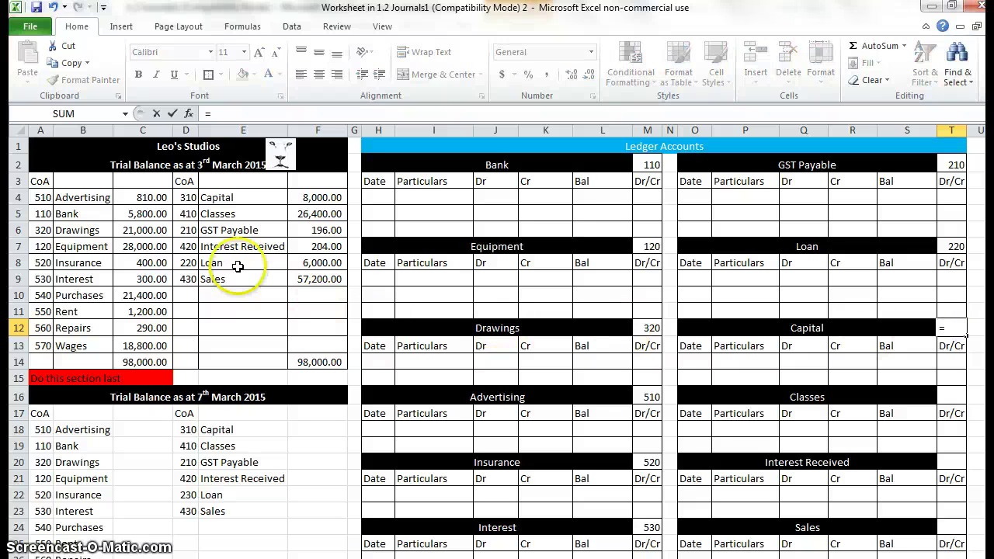
{"action": "left_click", "coordinate": [187, 197]}
{"action": "key", "text": "Return"}
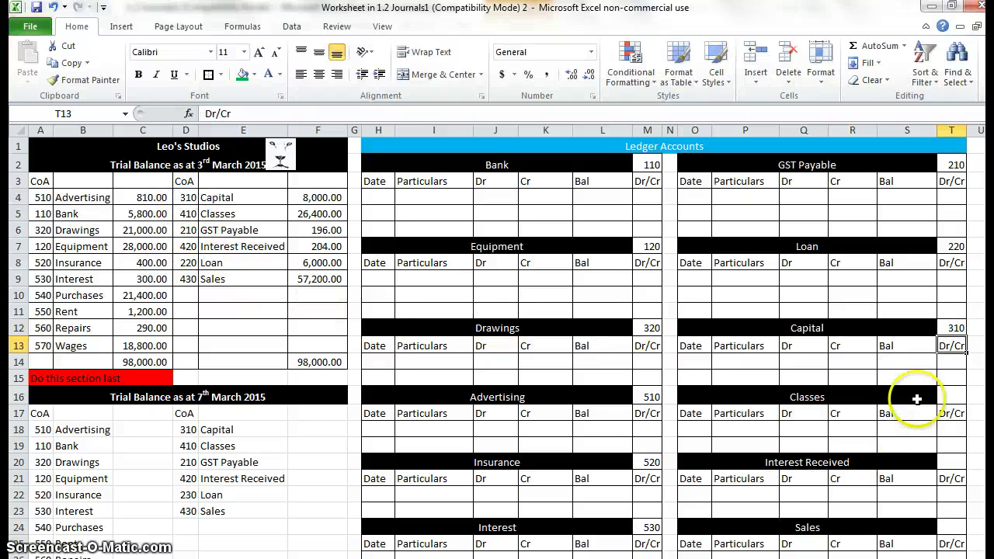
{"action": "left_click", "coordinate": [947, 396]}
{"action": "type", "text": "="}
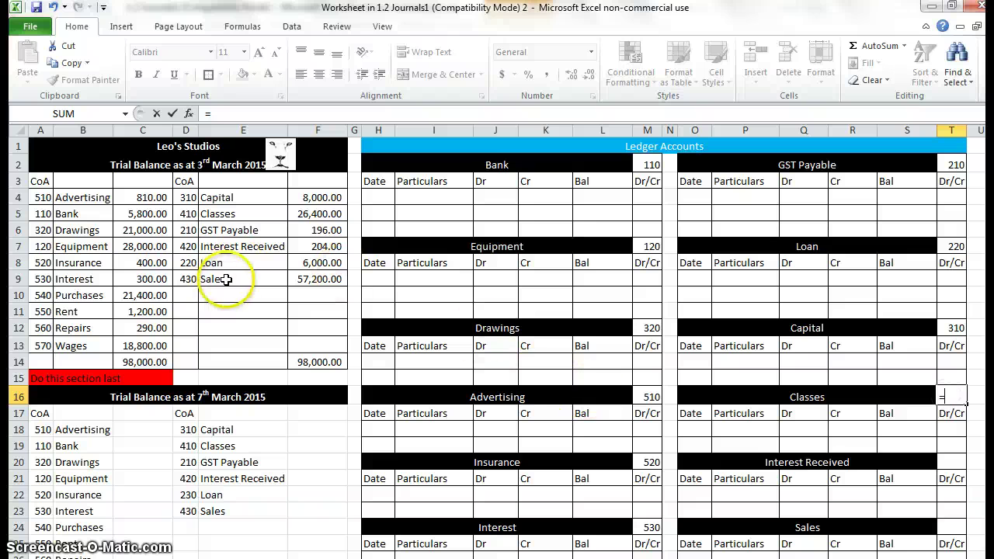
{"action": "left_click", "coordinate": [180, 215]}
{"action": "key", "text": "Return"}
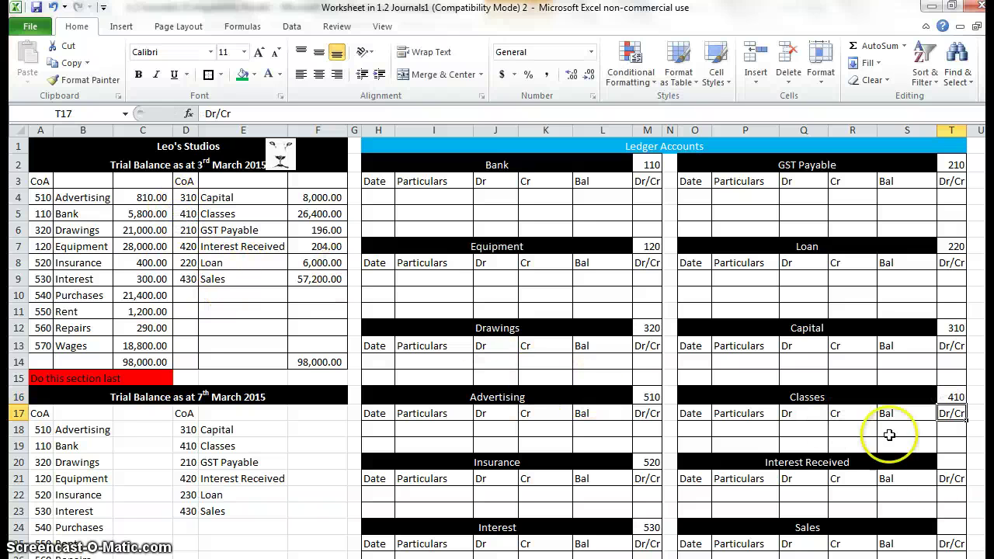
Step: Link the Interest Received ledger's code cell T20 to D7 and the Sales ledger's code cell T24 to D9
{"action": "left_click", "coordinate": [952, 463]}
{"action": "type", "text": "="}
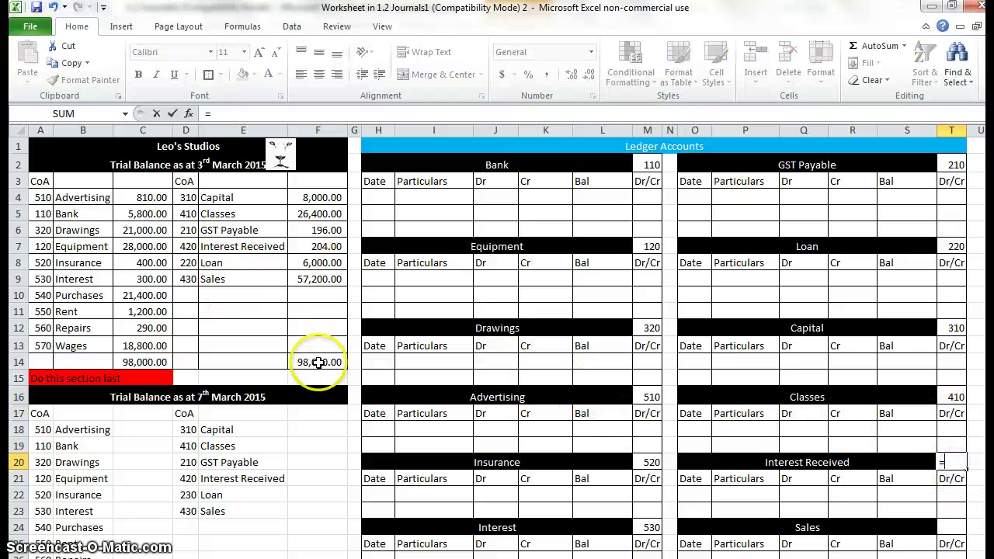
{"action": "left_click", "coordinate": [186, 246]}
{"action": "key", "text": "Return"}
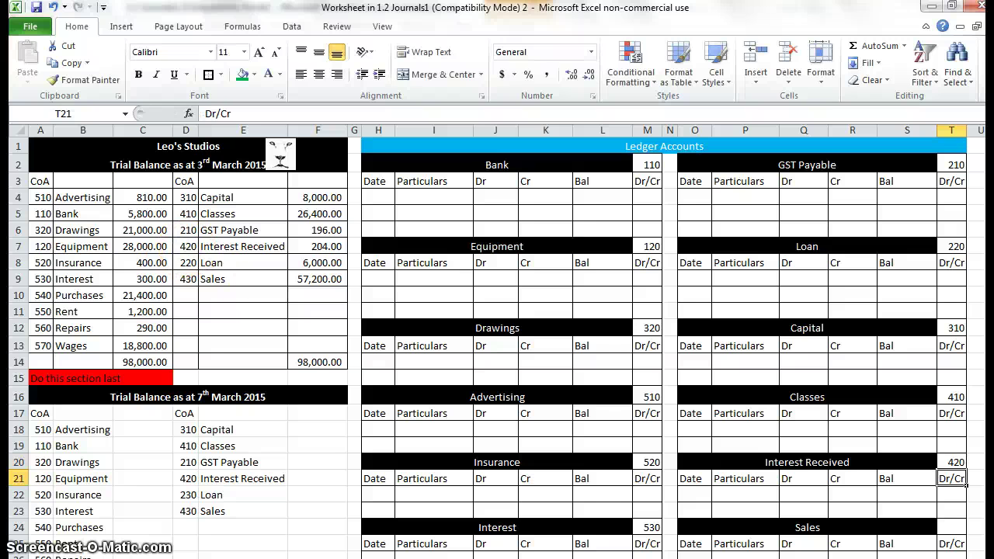
{"action": "left_click", "coordinate": [952, 528]}
{"action": "type", "text": "="}
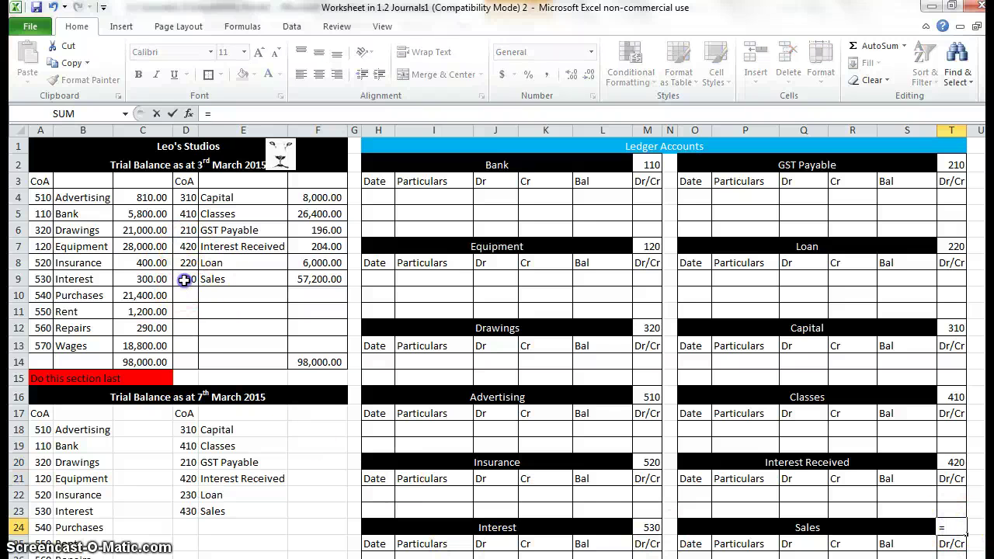
{"action": "key", "text": "Return"}
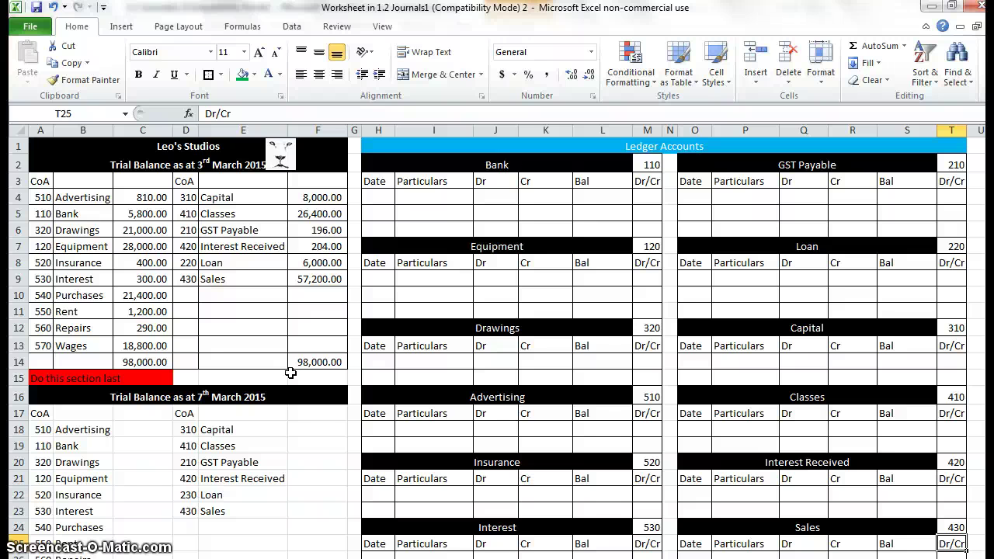
Step: Enter the date 3/3 in H4 and the particulars Balance in I4 of the Bank ledger
{"action": "left_click", "coordinate": [374, 198]}
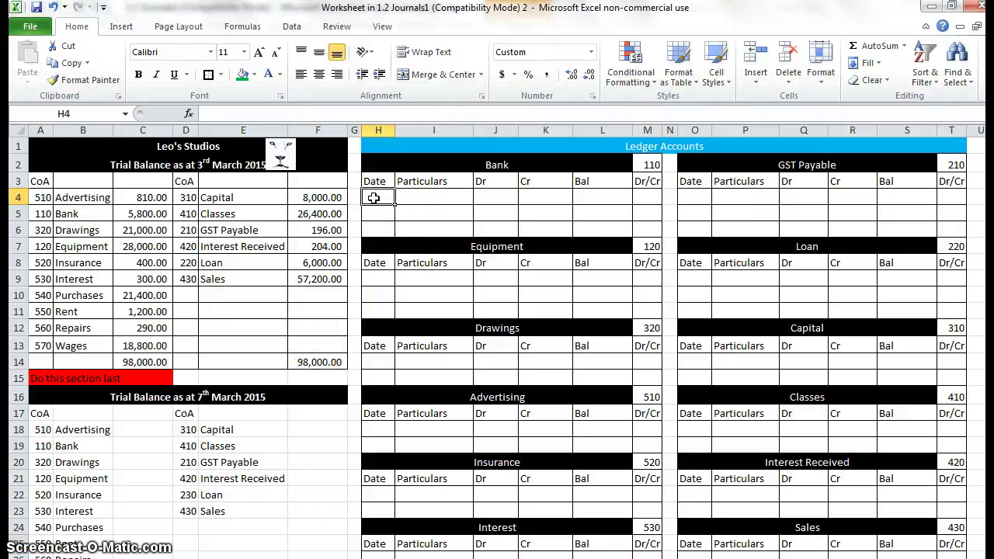
{"action": "type", "text": "3"}
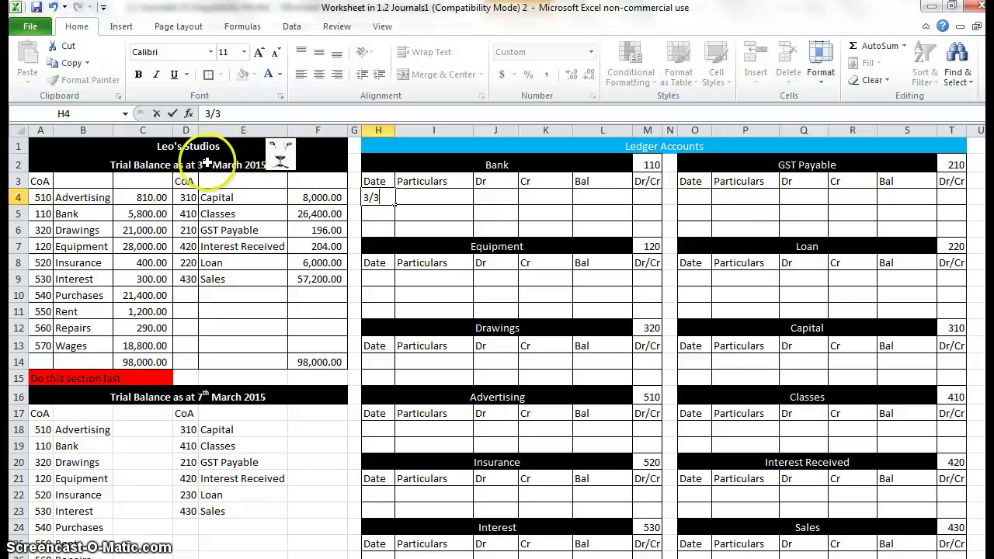
{"action": "type", "text": "/3"}
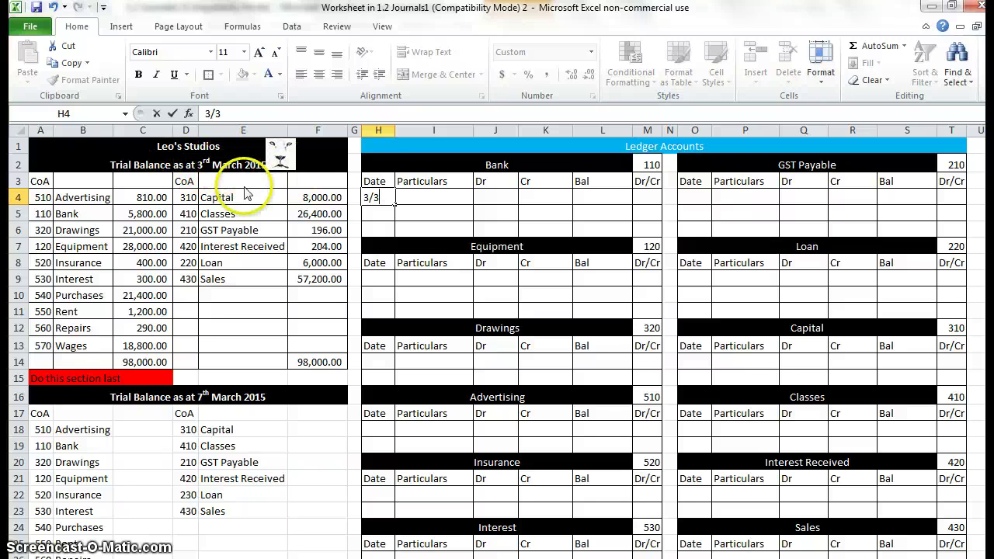
{"action": "key", "text": "Tab"}
{"action": "type", "text": "B"}
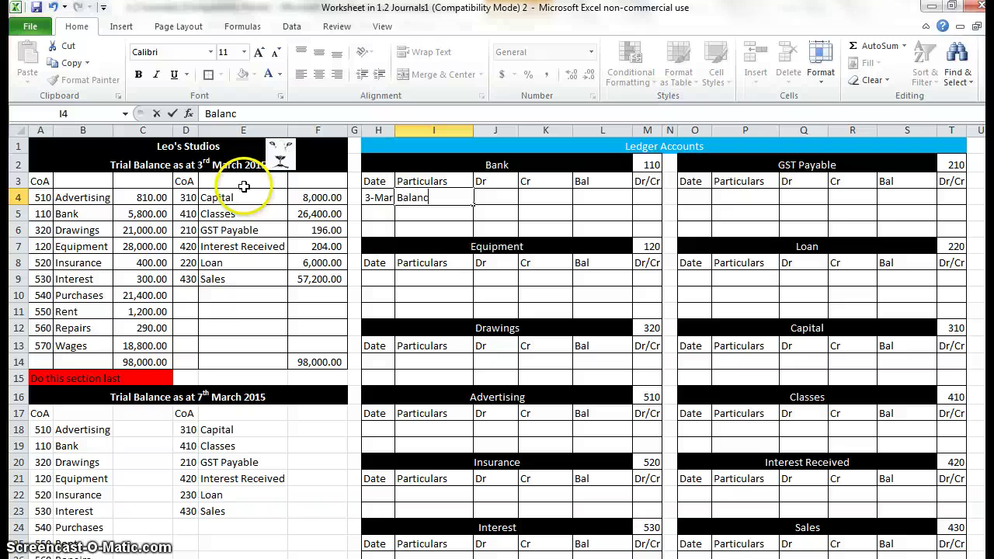
{"action": "left_click", "coordinate": [455, 242]}
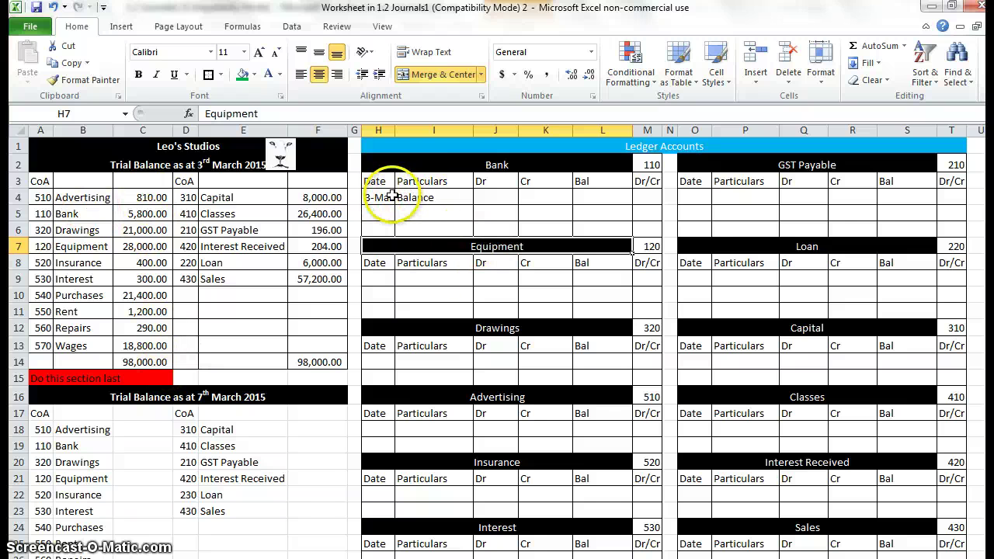
Step: Copy the Bank ledger's date and particulars H4:I4 into the Equipment, Drawings, Advertising and Insurance ledgers at H9, H14, H18 and H22
{"action": "left_click_drag", "start_coordinate": [379, 197], "coordinate": [429, 197]}
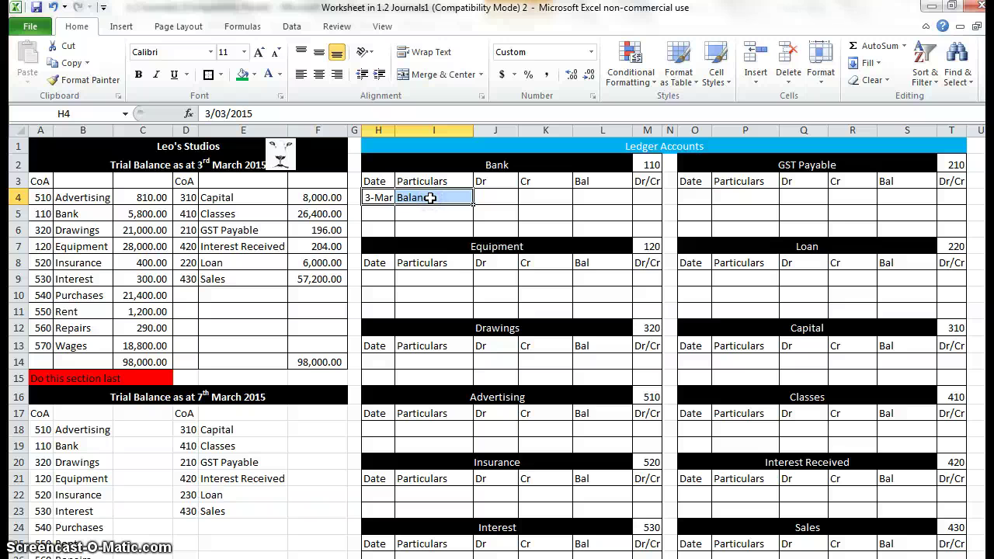
{"action": "key", "text": "ctrl+c"}
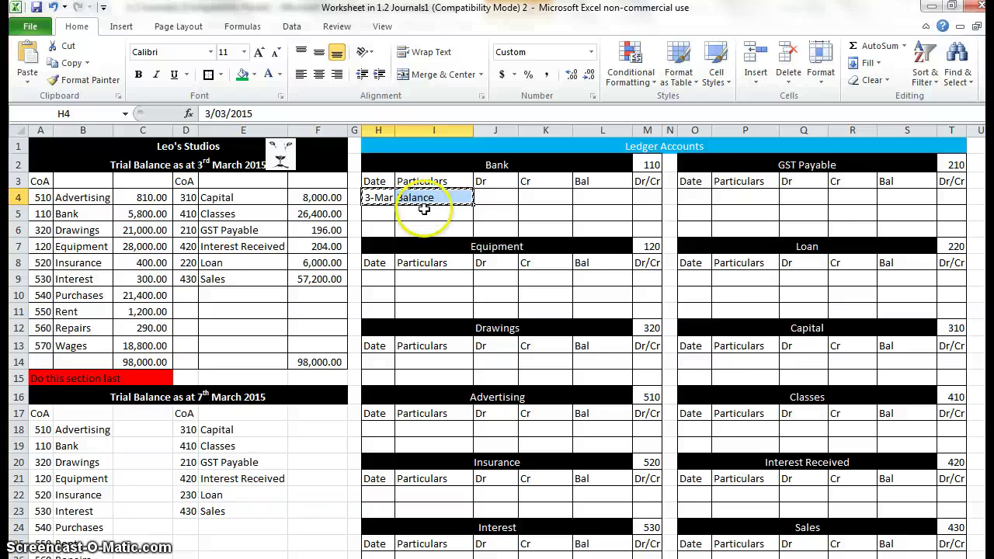
{"action": "left_click", "coordinate": [388, 273]}
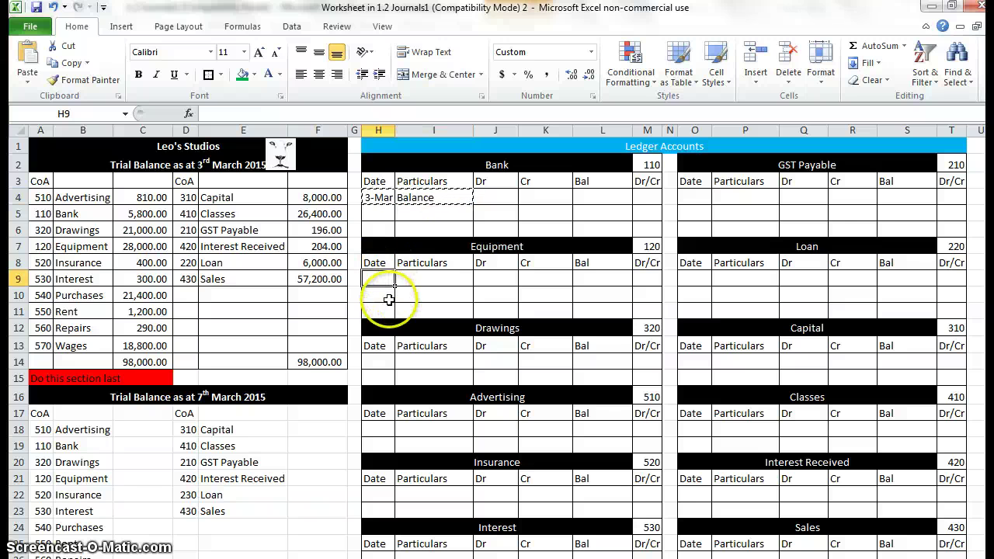
{"action": "key", "text": "ctrl+v"}
{"action": "left_click", "coordinate": [387, 358]}
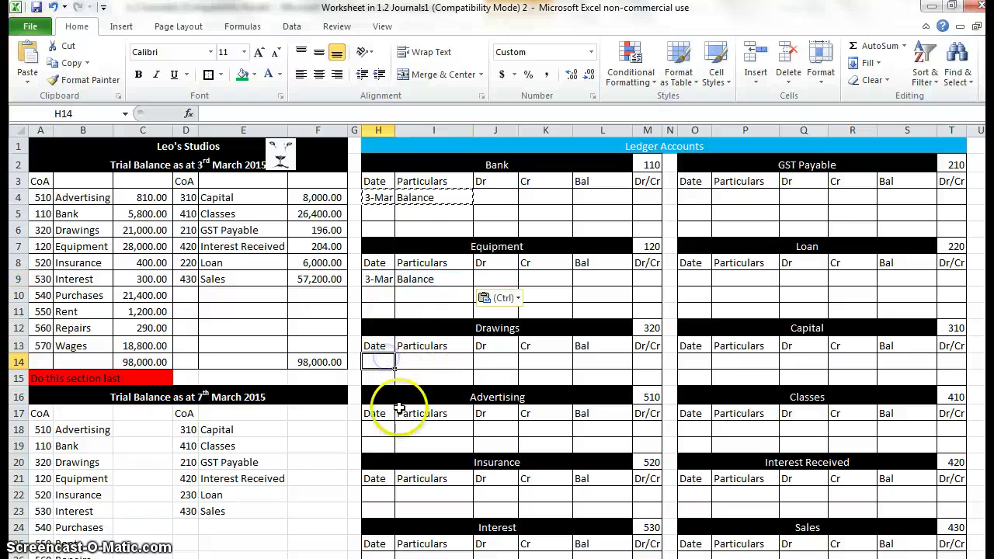
{"action": "key", "text": "ctrl+v"}
{"action": "left_click", "coordinate": [386, 429]}
{"action": "key", "text": "ctrl+v"}
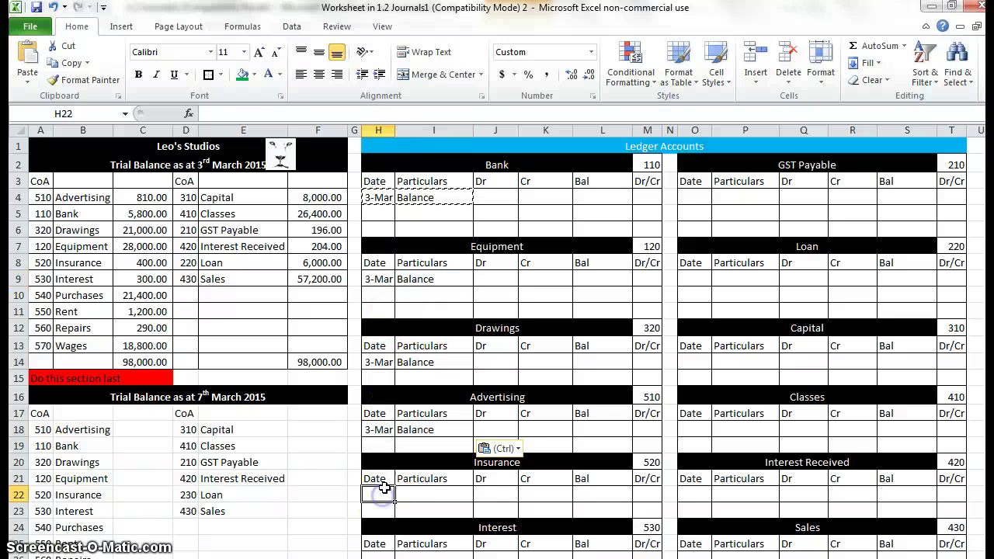
{"action": "left_click", "coordinate": [380, 495]}
{"action": "key", "text": "ctrl+v"}
Step: Paste the copied date and Balance entry into the Interest, Purchases, Rent, Repairs and Wages ledgers at H26, H30, H34, H38 and H42
{"action": "scroll", "coordinate": [405, 423], "scroll_direction": "down", "scroll_amount": 3}
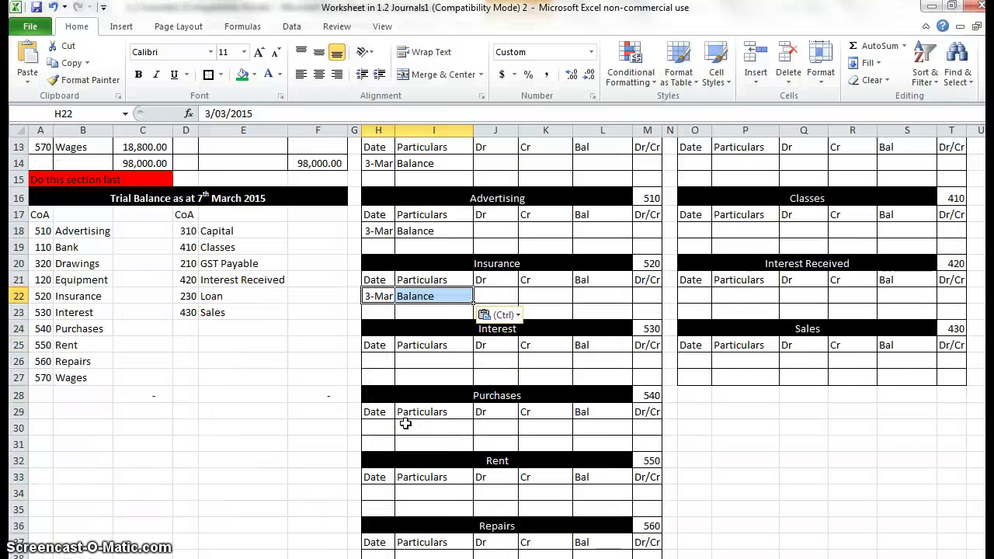
{"action": "scroll", "coordinate": [405, 423], "scroll_direction": "down", "scroll_amount": 2}
{"action": "left_click", "coordinate": [382, 254]}
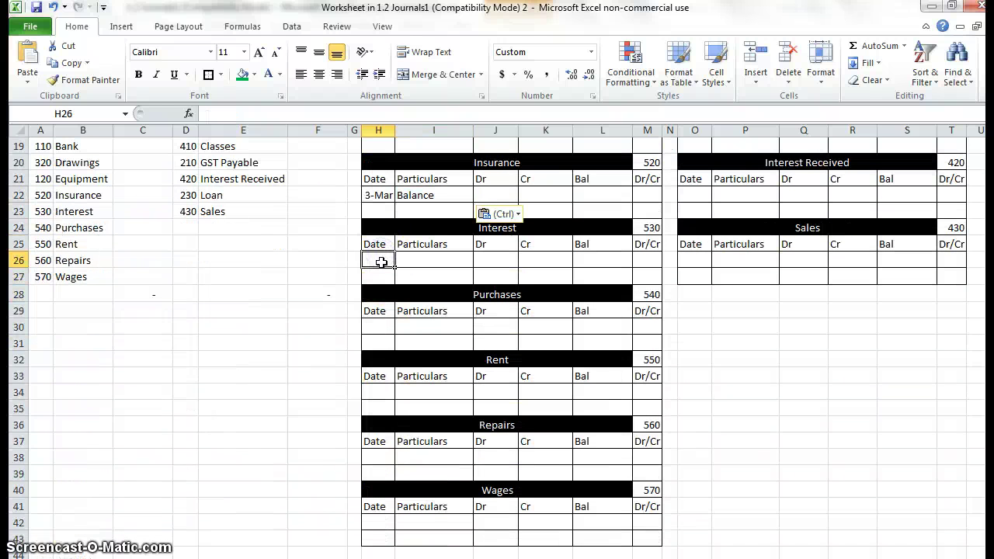
{"action": "key", "text": "ctrl+v"}
{"action": "left_click", "coordinate": [382, 327]}
{"action": "key", "text": "ctrl+v"}
{"action": "left_click", "coordinate": [387, 392]}
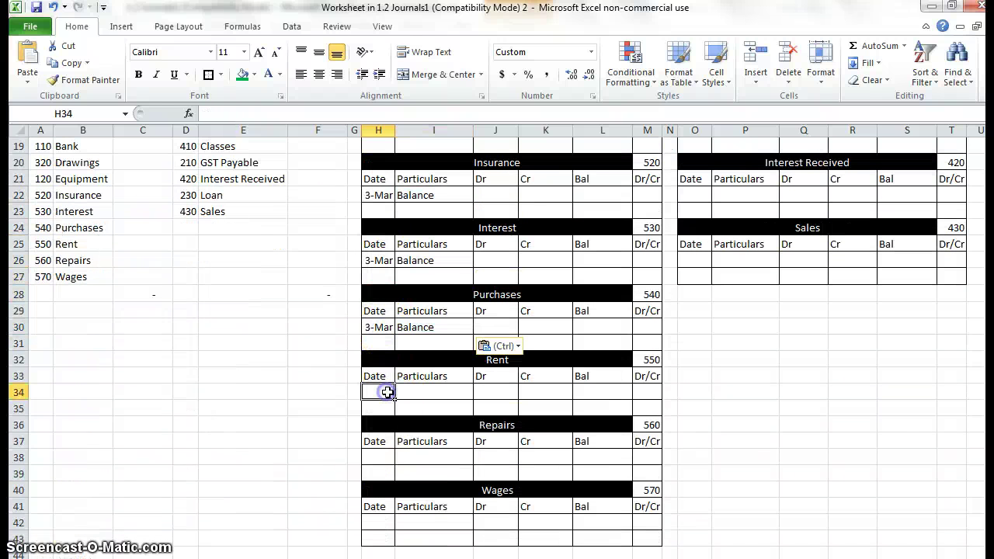
{"action": "key", "text": "ctrl+v"}
{"action": "left_click", "coordinate": [381, 455]}
{"action": "key", "text": "ctrl+v"}
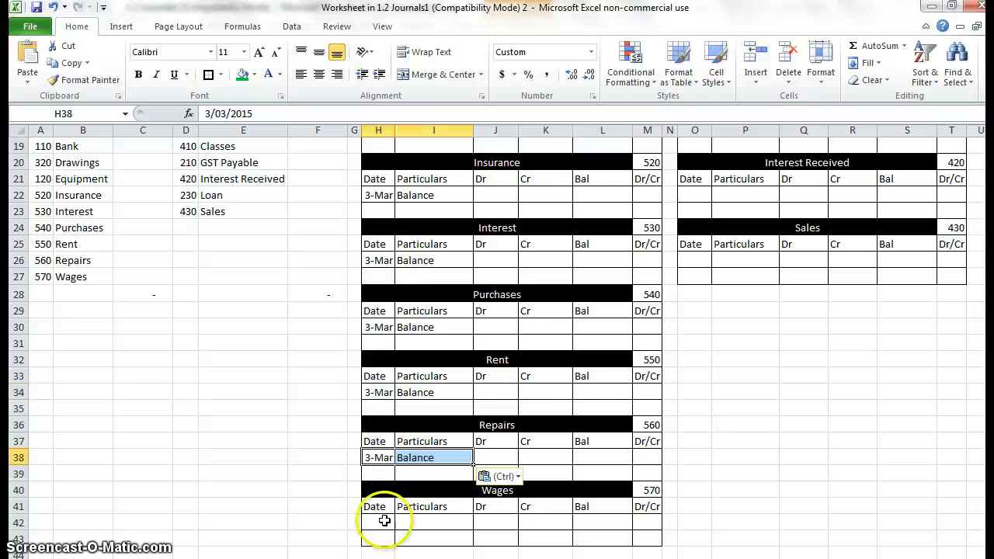
{"action": "left_click", "coordinate": [379, 522]}
{"action": "key", "text": "ctrl+v"}
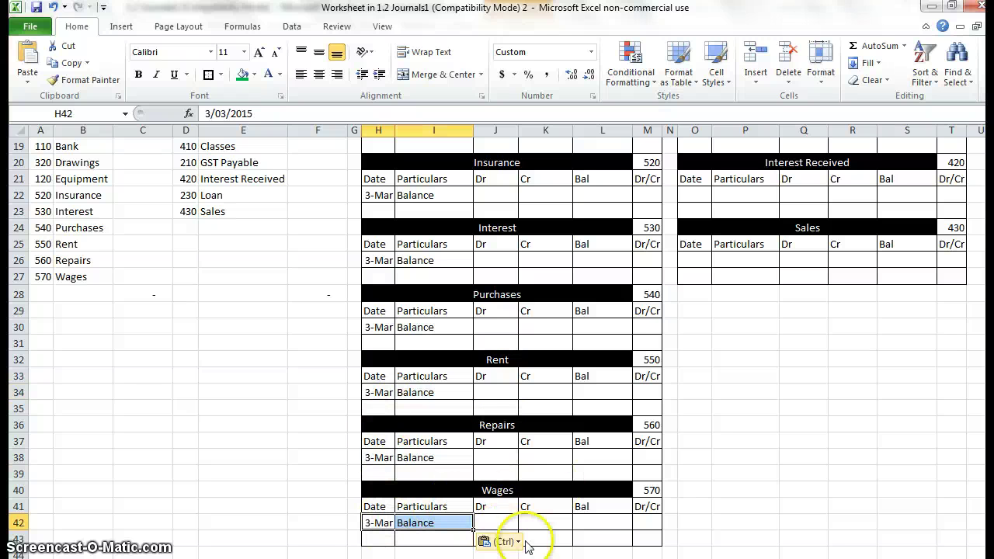
Step: Paste the copied date and Balance entry into the GST Payable, Loan and Capital ledgers at O4, O9 and O14
{"action": "scroll", "coordinate": [501, 466], "scroll_direction": "up", "scroll_amount": 6}
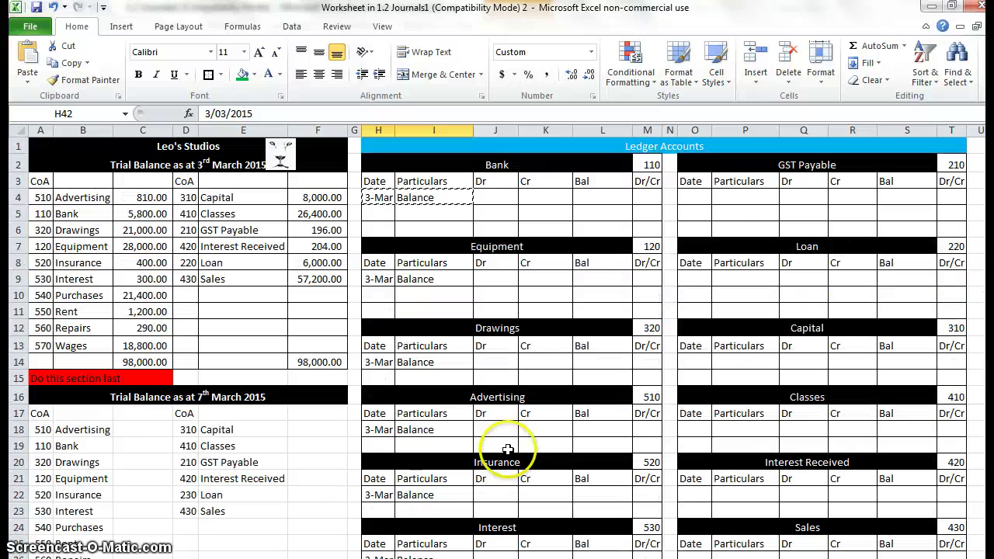
{"action": "left_click", "coordinate": [696, 201]}
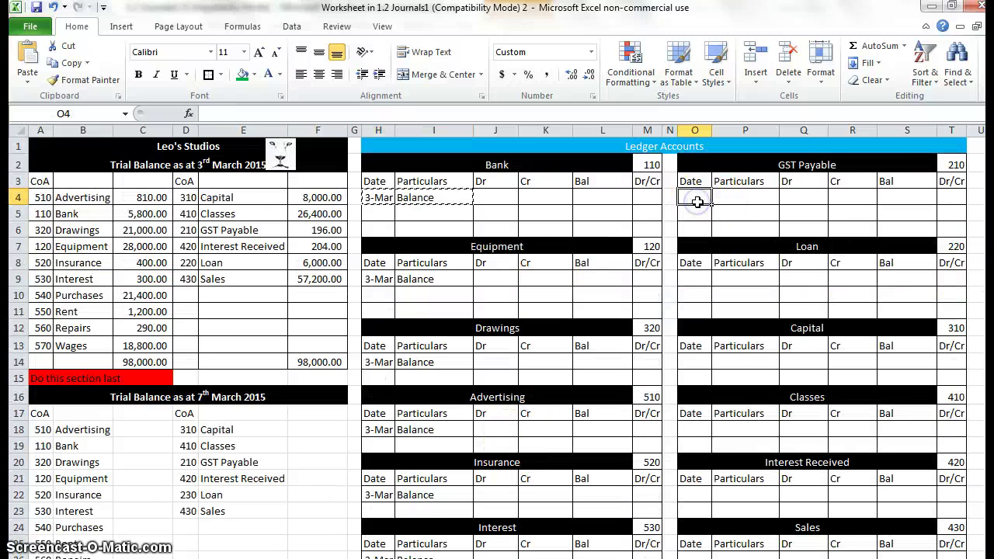
{"action": "key", "text": "ctrl+v"}
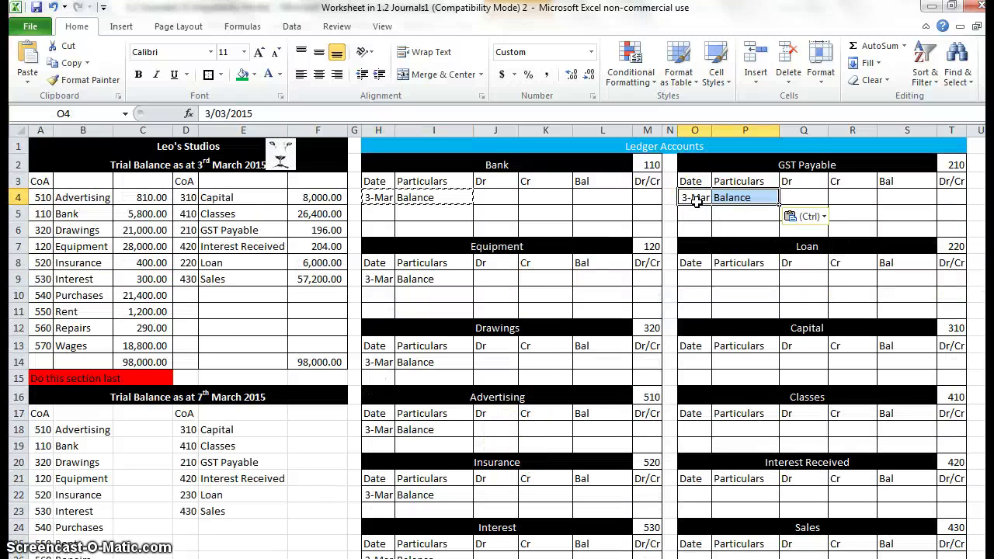
{"action": "left_click", "coordinate": [692, 274]}
{"action": "key", "text": "ctrl+v"}
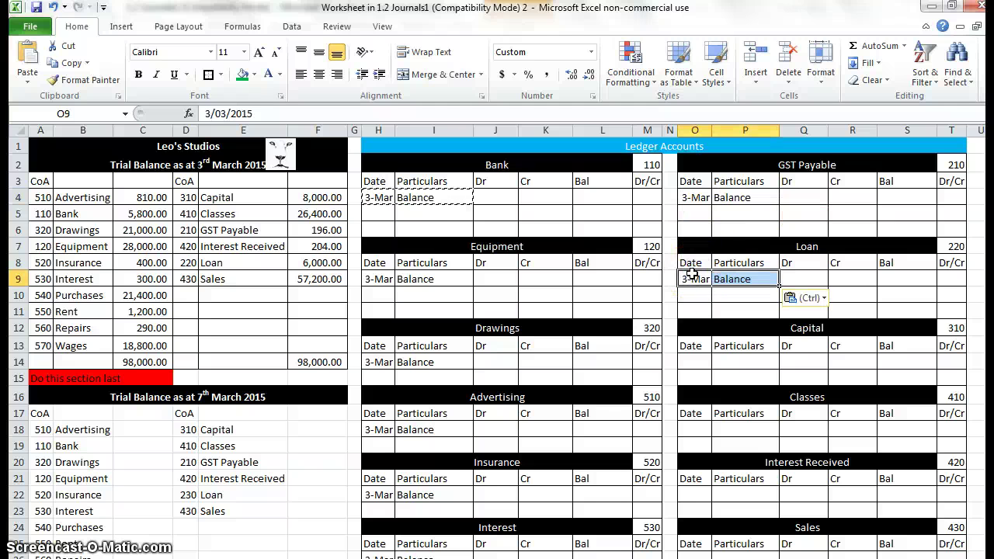
{"action": "left_click", "coordinate": [698, 361]}
{"action": "key", "text": "ctrl+v"}
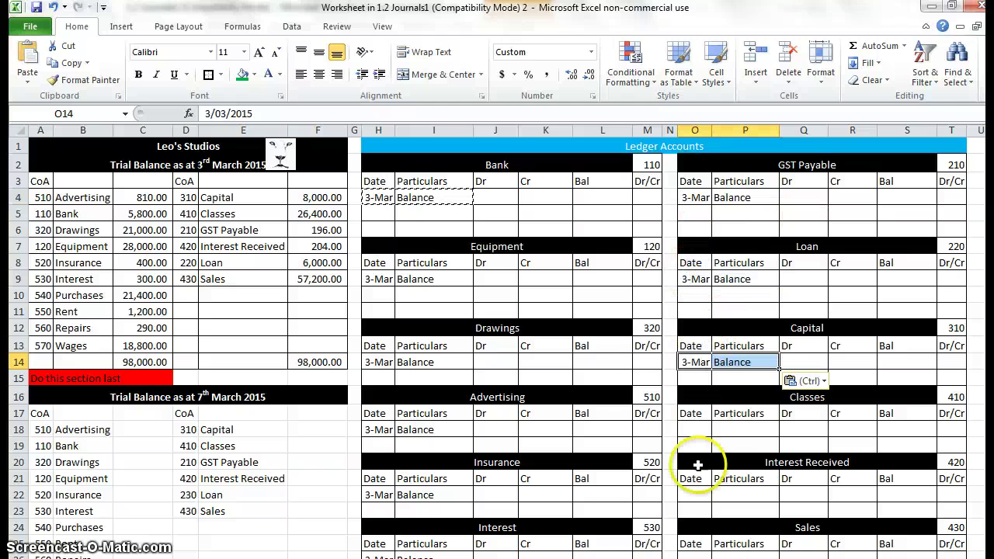
Step: Paste the copied date and Balance entry into the Classes, Interest Received and Sales ledgers at O18, O22 and O26
{"action": "left_click", "coordinate": [697, 429]}
{"action": "key", "text": "ctrl+v"}
{"action": "left_click", "coordinate": [702, 491]}
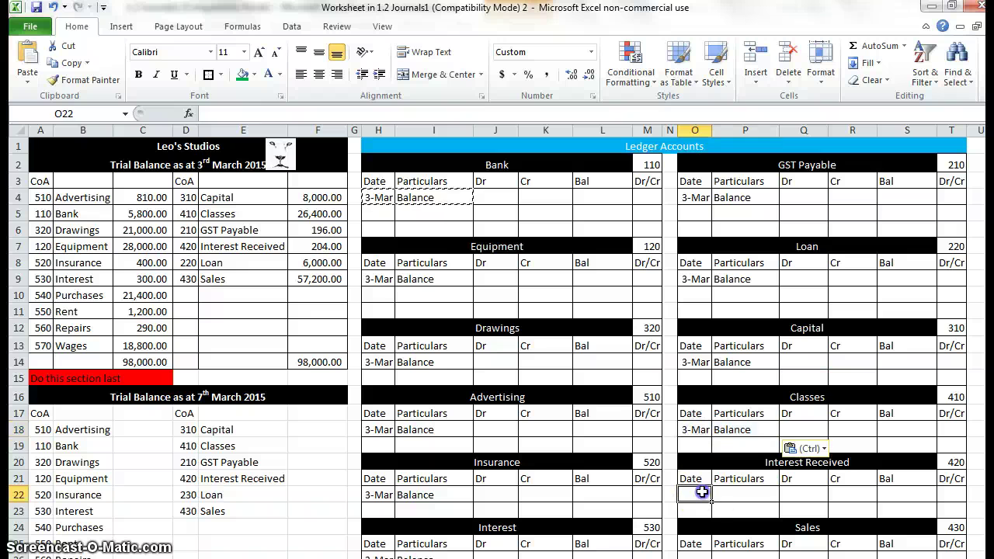
{"action": "key", "text": "ctrl+v"}
{"action": "scroll", "coordinate": [695, 458], "scroll_direction": "down", "scroll_amount": 1}
{"action": "left_click", "coordinate": [698, 509]}
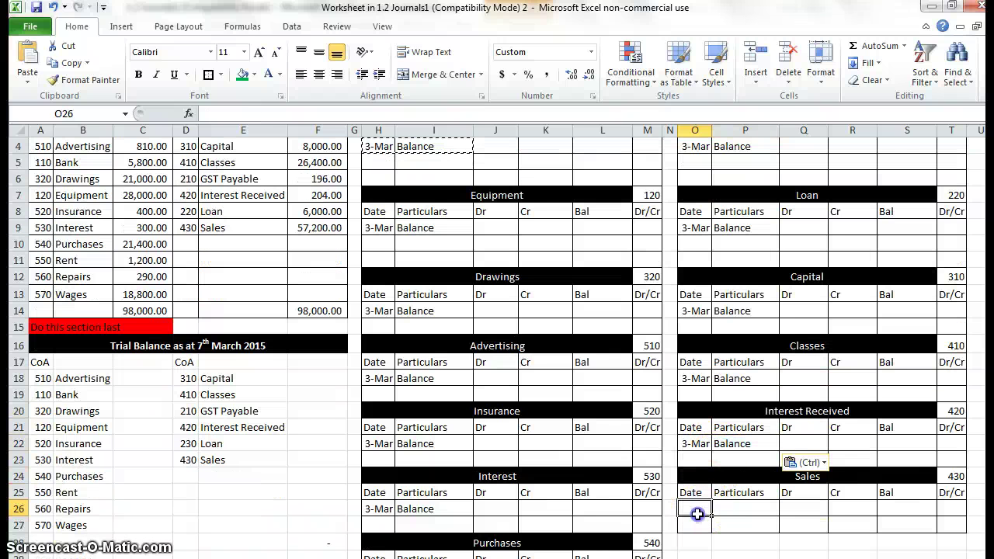
{"action": "key", "text": "ctrl+v"}
{"action": "scroll", "coordinate": [675, 444], "scroll_direction": "up", "scroll_amount": 1}
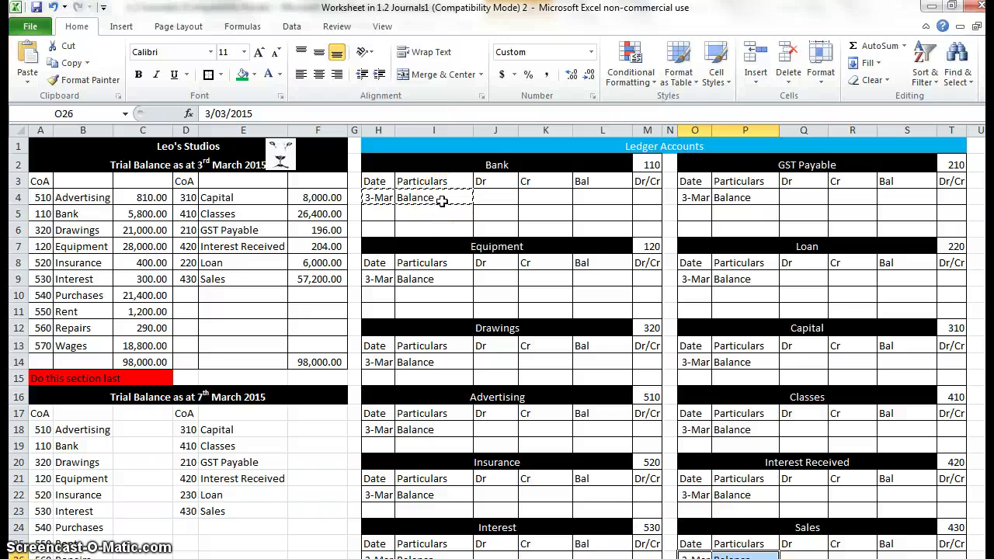
Step: Link the Bank ledger's opening balance in L4 to the trial balance with =C5 and mark it Dr in M4
{"action": "left_click", "coordinate": [590, 196]}
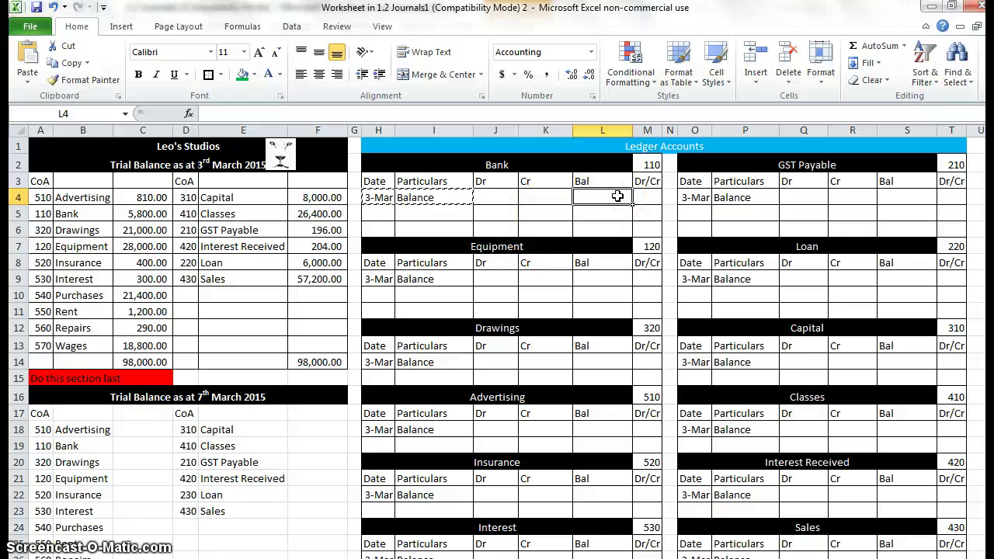
{"action": "type", "text": "="}
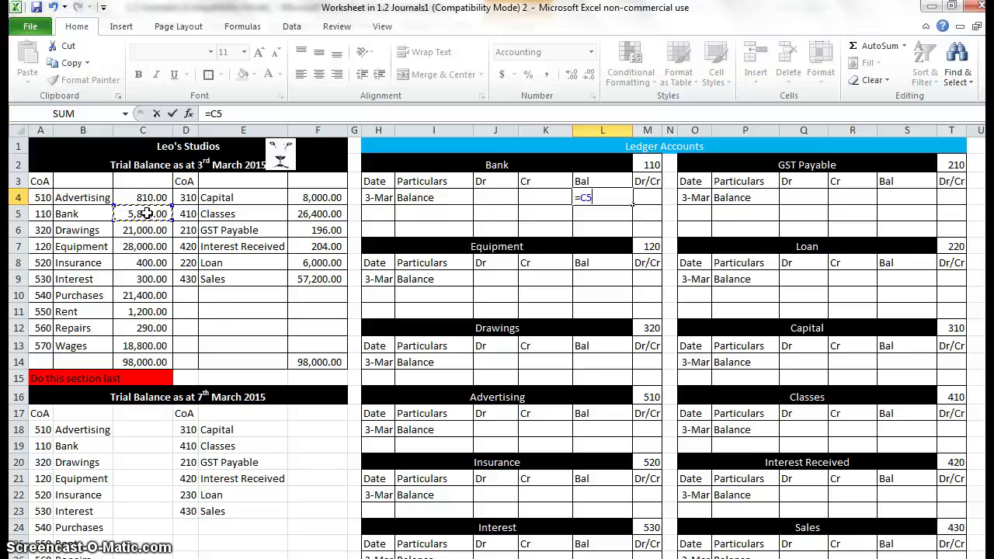
{"action": "key", "text": "Tab"}
{"action": "type", "text": "D"}
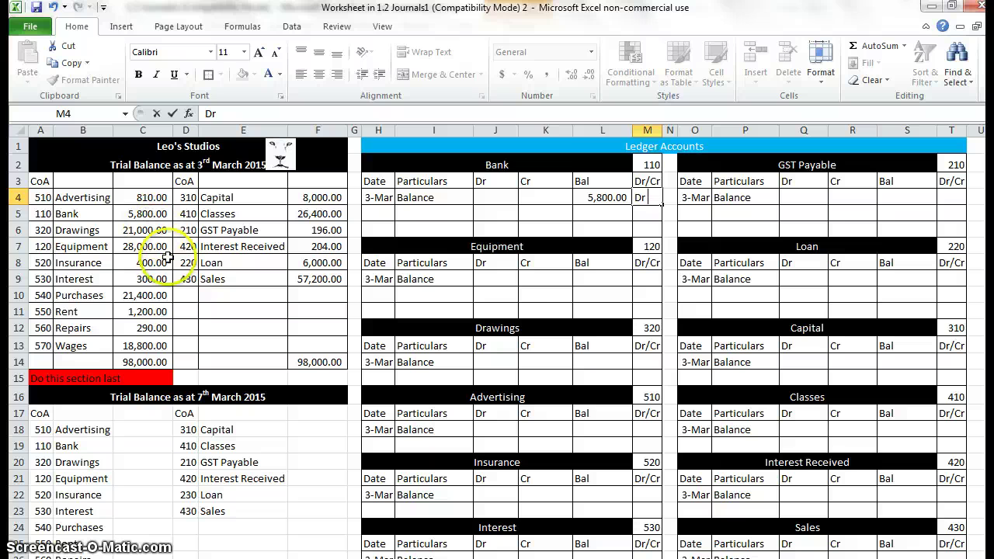
{"action": "left_click", "coordinate": [545, 295]}
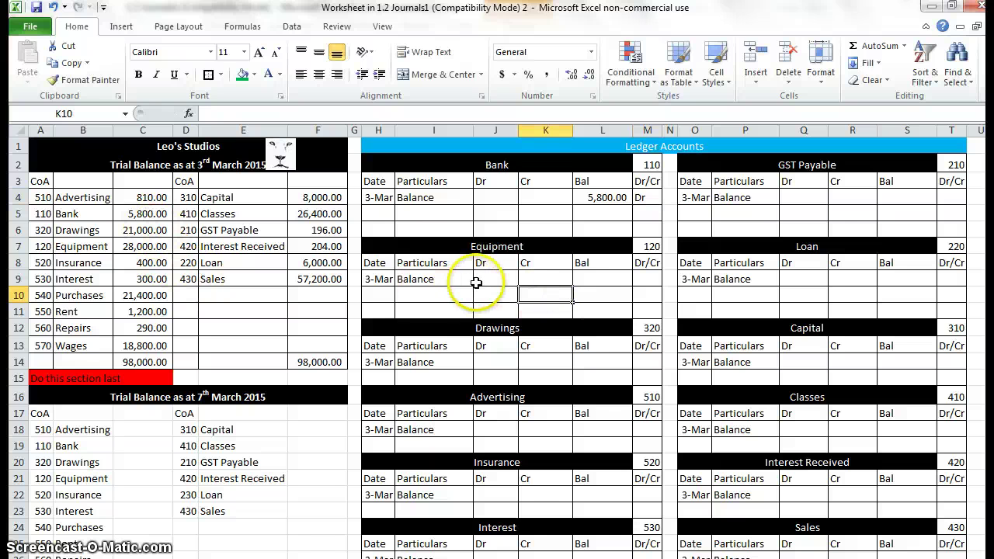
Step: Link the Equipment and Drawings opening balances in L9 and L14 to the trial balance with =C7 and =C6
{"action": "left_click", "coordinate": [578, 278]}
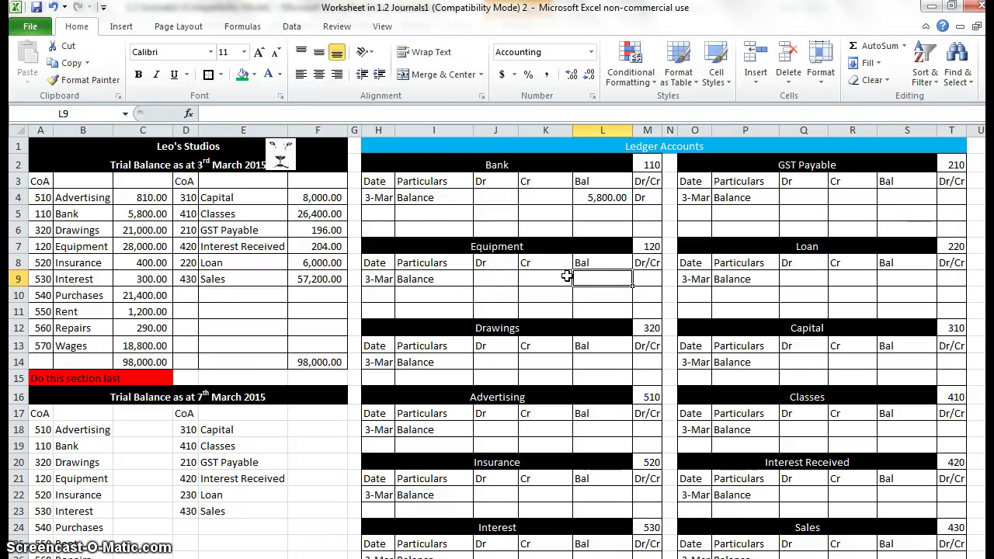
{"action": "type", "text": "="}
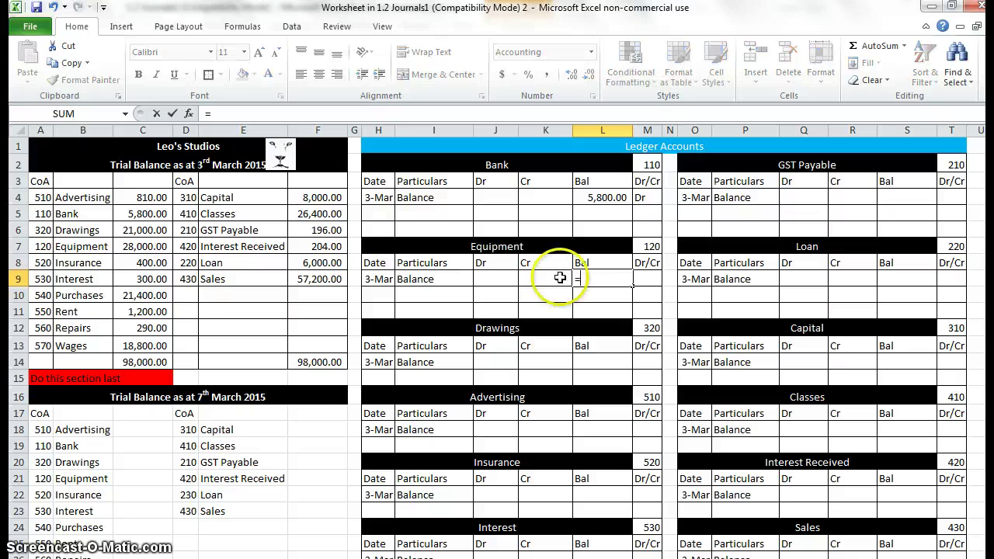
{"action": "left_click", "coordinate": [159, 245]}
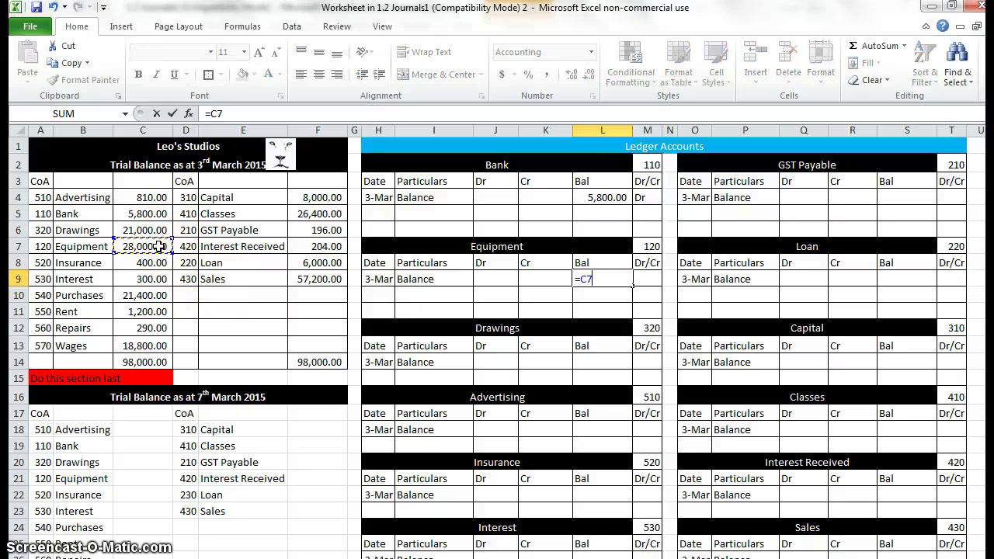
{"action": "key", "text": "Return"}
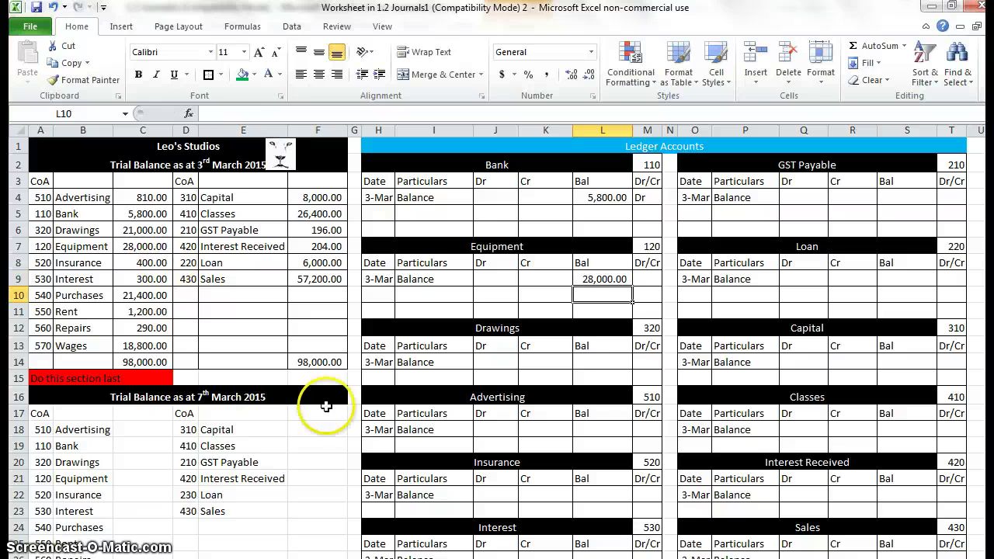
{"action": "left_click", "coordinate": [592, 360]}
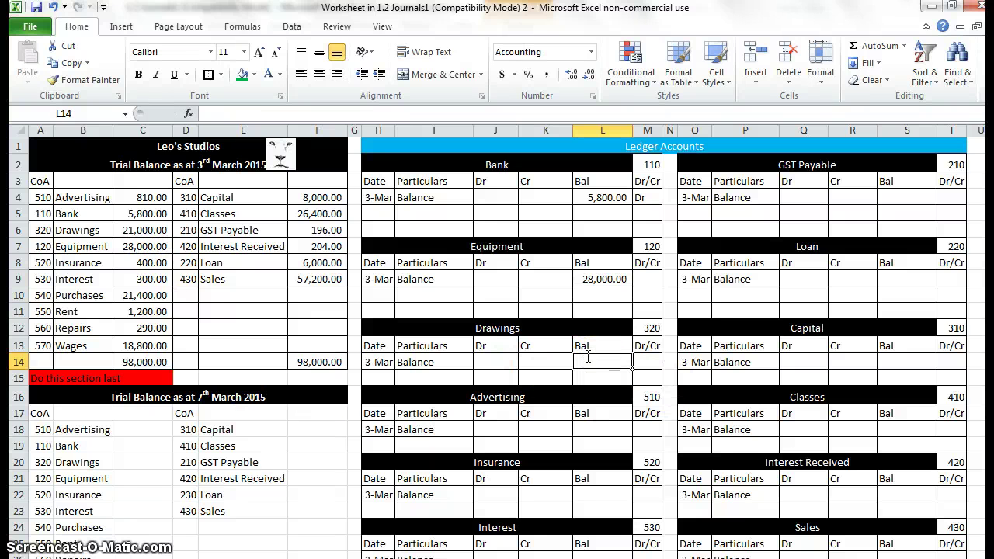
{"action": "type", "text": "="}
{"action": "left_click", "coordinate": [155, 232]}
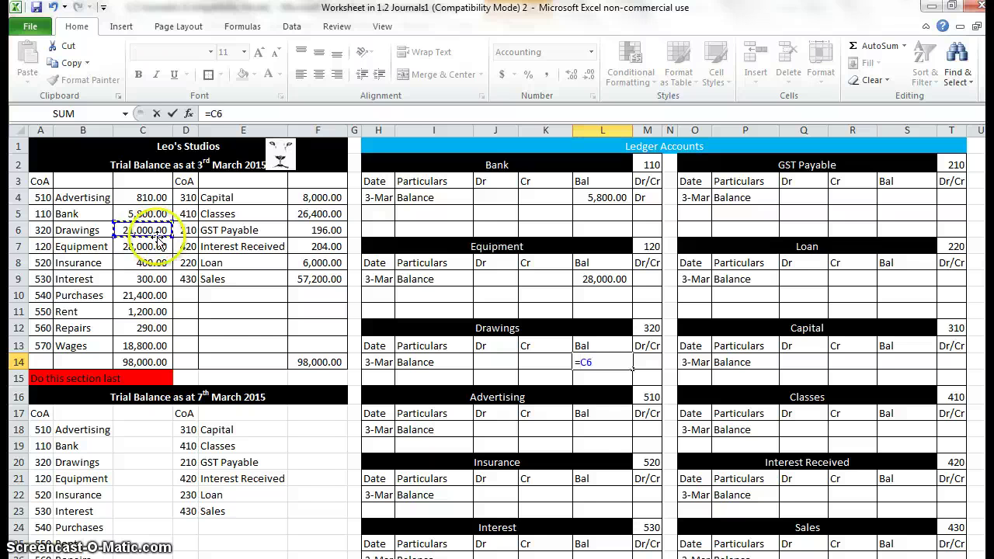
{"action": "key", "text": "Return"}
Step: Link the Advertising and Insurance opening balances in L18 and L22 to the trial balance with =C4 and =C8
{"action": "left_click", "coordinate": [590, 427]}
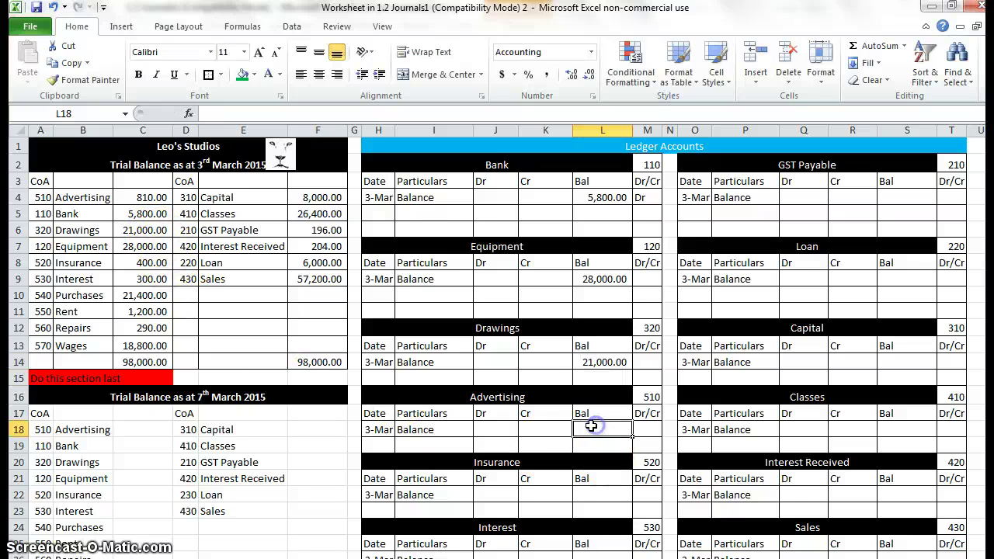
{"action": "type", "text": "="}
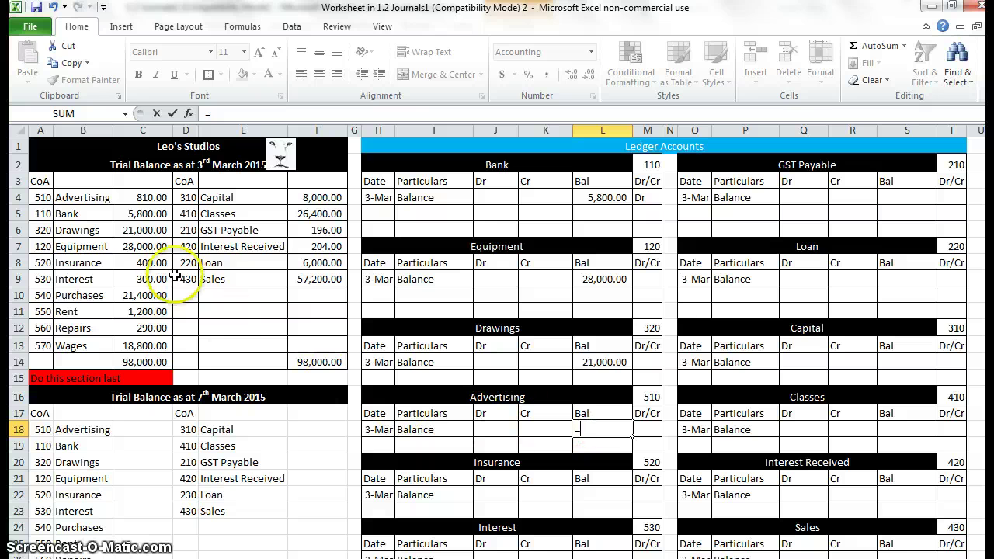
{"action": "left_click", "coordinate": [142, 199]}
{"action": "key", "text": "Return"}
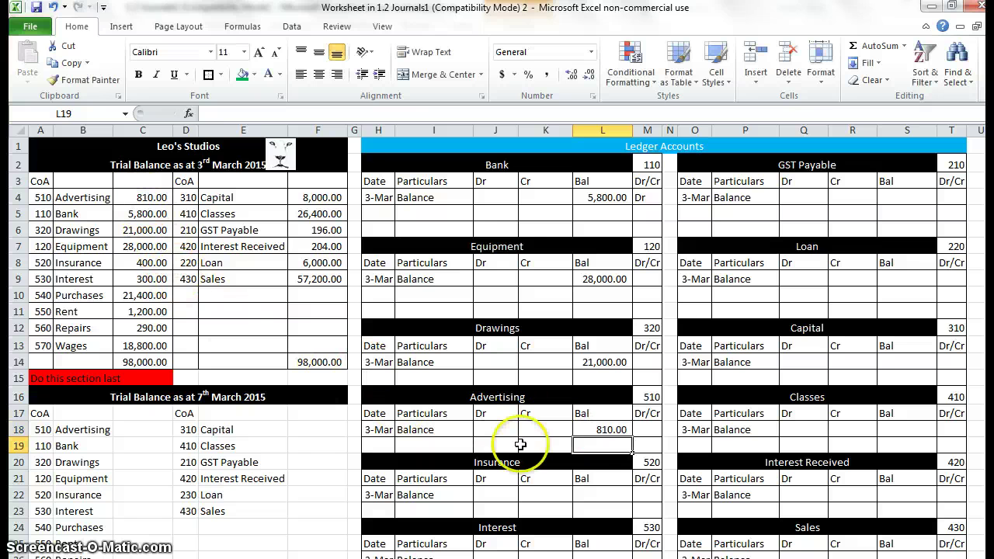
{"action": "left_click", "coordinate": [587, 493]}
{"action": "type", "text": "="}
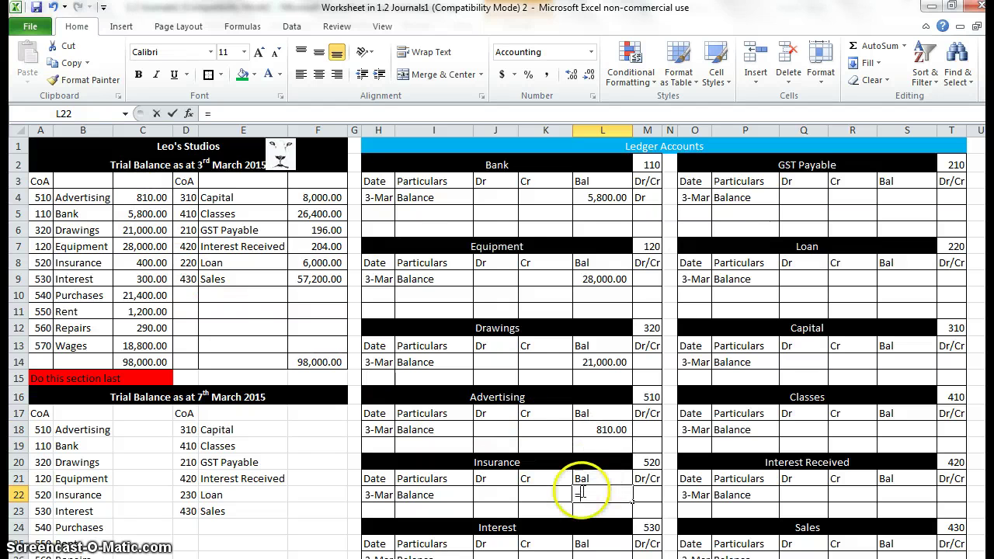
{"action": "left_click", "coordinate": [144, 264]}
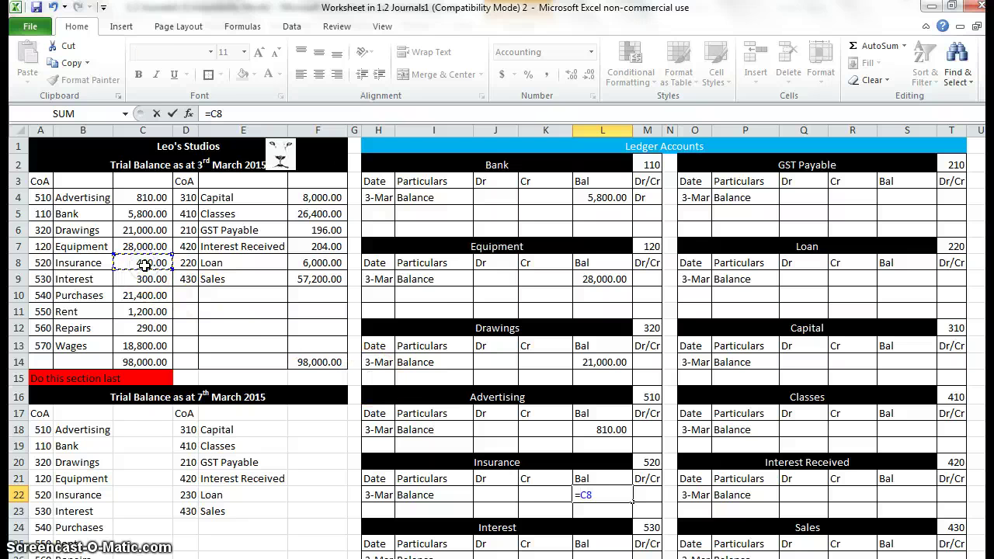
{"action": "key", "text": "Return"}
Step: Link the Interest and Purchases opening balances in L26 and L30 to the trial balance with =C9 and =C10
{"action": "scroll", "coordinate": [443, 310], "scroll_direction": "down", "scroll_amount": 3}
{"action": "left_click", "coordinate": [574, 409]}
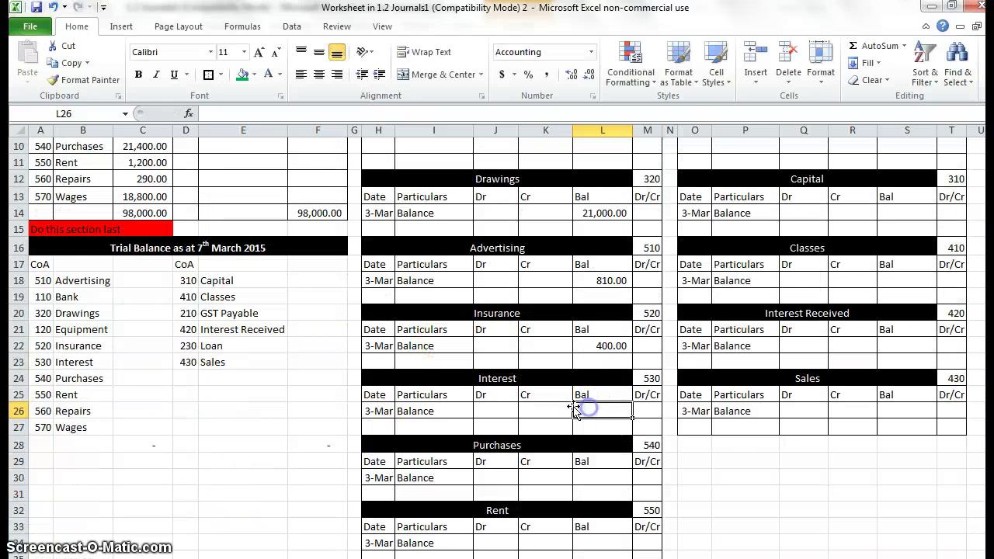
{"action": "type", "text": "="}
{"action": "scroll", "coordinate": [575, 409], "scroll_direction": "up", "scroll_amount": 3}
{"action": "left_click", "coordinate": [155, 279]}
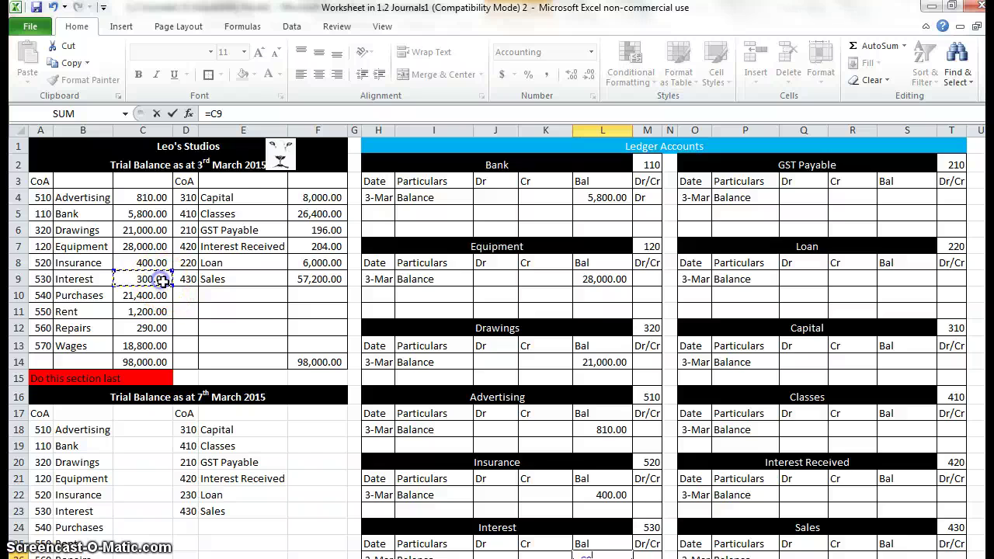
{"action": "key", "text": "Return"}
{"action": "scroll", "coordinate": [160, 281], "scroll_direction": "down", "scroll_amount": 4}
{"action": "left_click", "coordinate": [595, 446]}
{"action": "type", "text": "="}
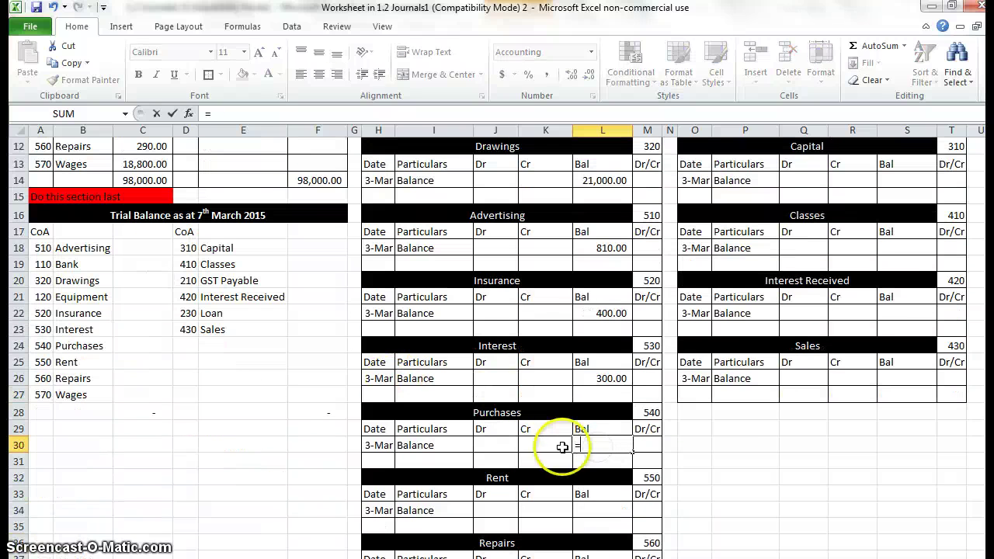
{"action": "scroll", "coordinate": [539, 448], "scroll_direction": "up", "scroll_amount": 4}
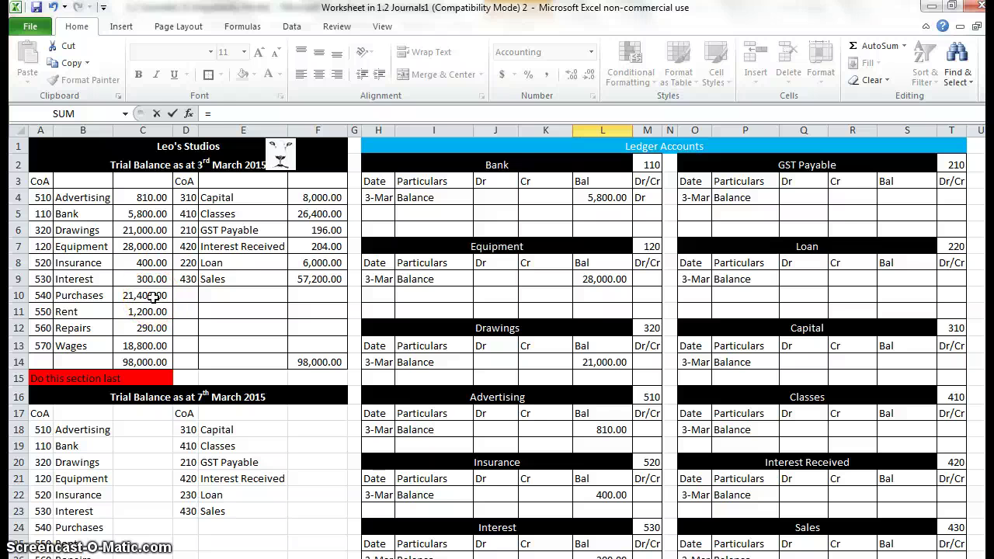
{"action": "key", "text": "Return"}
Step: Link the Rent and Repairs opening balances in L34 and L38 to the trial balance with =C11 and =C12
{"action": "scroll", "coordinate": [643, 422], "scroll_direction": "down", "scroll_amount": 5}
{"action": "left_click", "coordinate": [598, 443]}
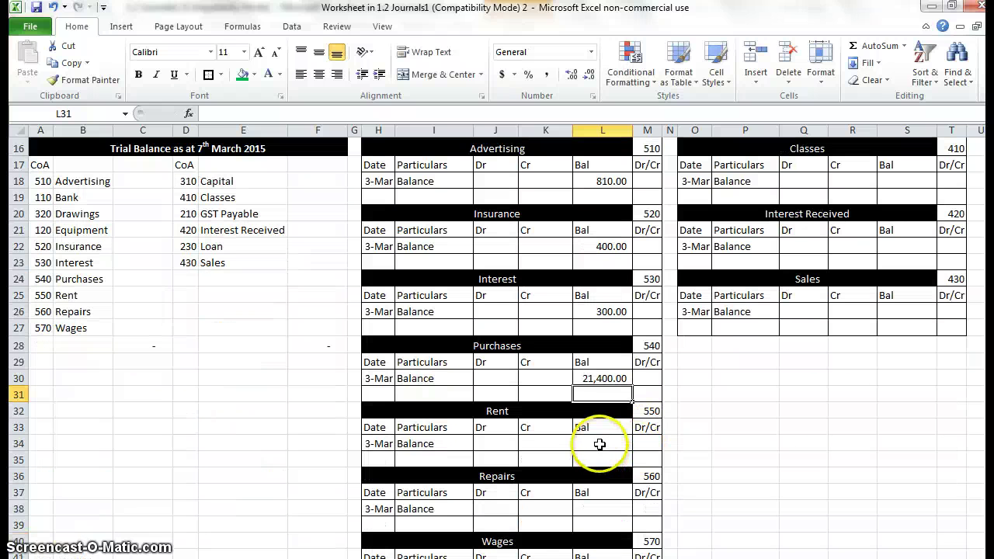
{"action": "type", "text": "="}
{"action": "scroll", "coordinate": [266, 362], "scroll_direction": "up", "scroll_amount": 4}
{"action": "left_click", "coordinate": [144, 260]}
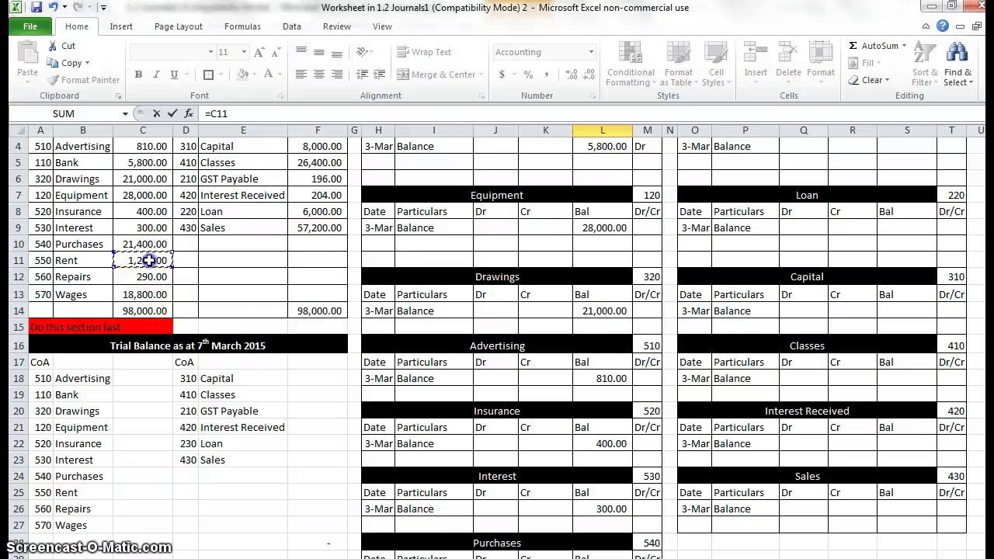
{"action": "key", "text": "Return"}
{"action": "scroll", "coordinate": [543, 465], "scroll_direction": "down", "scroll_amount": 5}
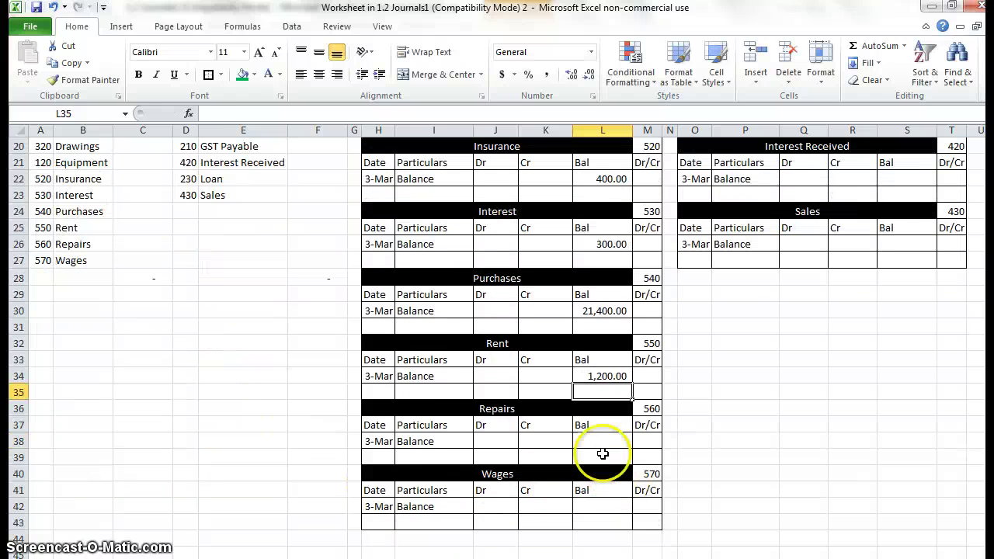
{"action": "left_click", "coordinate": [599, 439]}
{"action": "type", "text": "="}
{"action": "scroll", "coordinate": [544, 442], "scroll_direction": "up", "scroll_amount": 3}
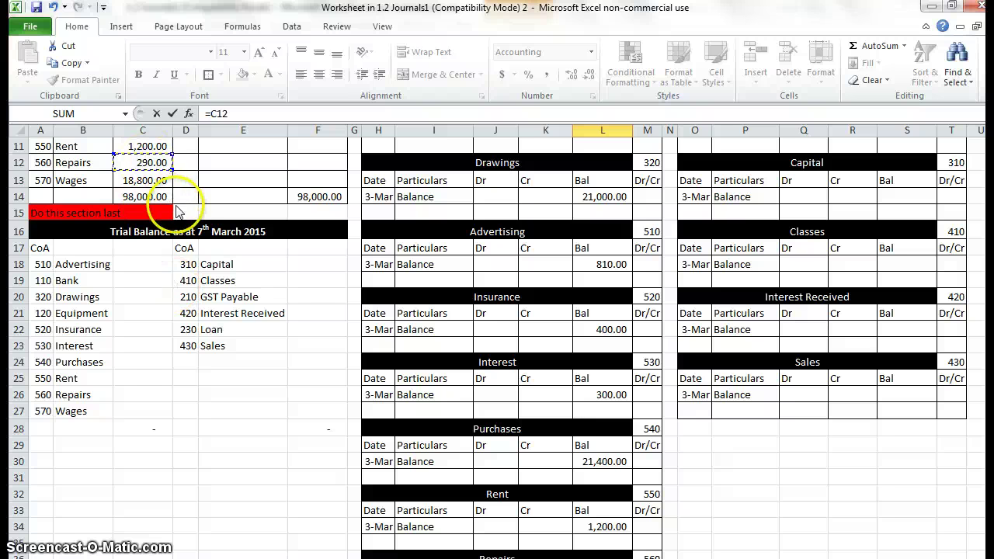
{"action": "key", "text": "Return"}
Step: Link the Wages ledger's opening balance in L42 to the 3 March trial balance with =C13
{"action": "scroll", "coordinate": [440, 450], "scroll_direction": "down", "scroll_amount": 2}
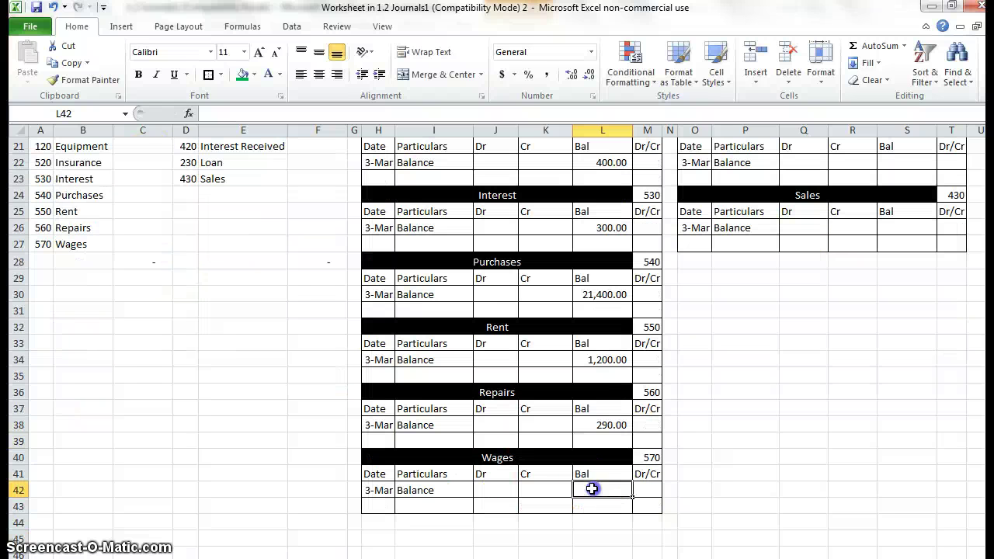
{"action": "left_click", "coordinate": [588, 489]}
{"action": "type", "text": "="}
{"action": "scroll", "coordinate": [501, 344], "scroll_direction": "up", "scroll_amount": 7}
{"action": "left_click", "coordinate": [147, 346]}
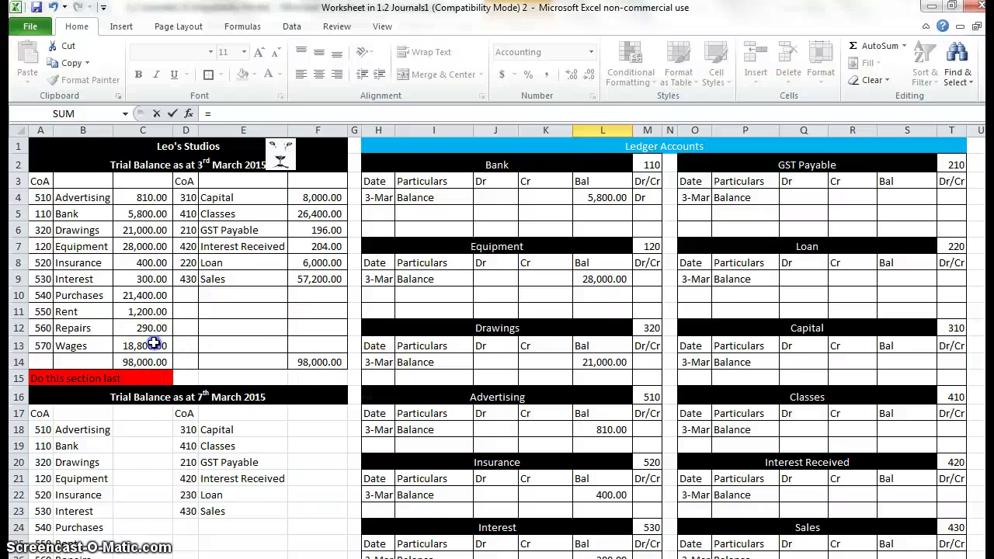
{"action": "key", "text": "Return"}
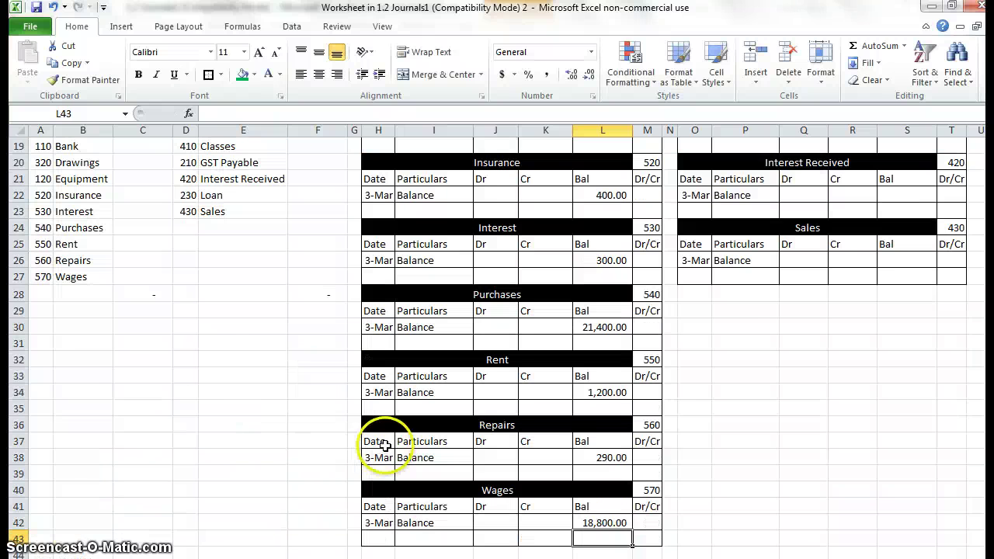
Step: Copy the Dr marker from M4 into the Equipment, Drawings, Advertising and Insurance ledgers at M9, M14, M18 and M22
{"action": "scroll", "coordinate": [378, 435], "scroll_direction": "up", "scroll_amount": 6}
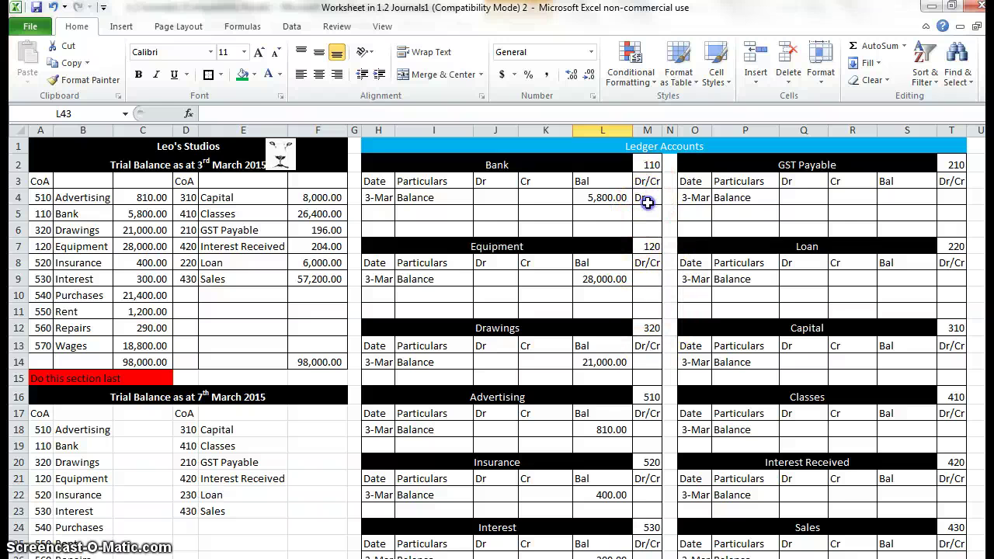
{"action": "key", "text": "ctrl+c"}
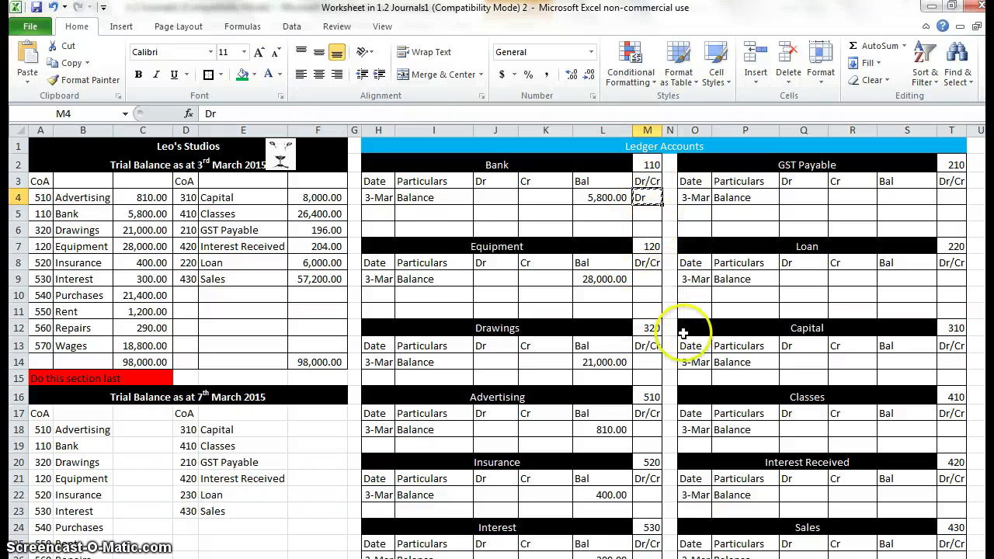
{"action": "left_click", "coordinate": [647, 279]}
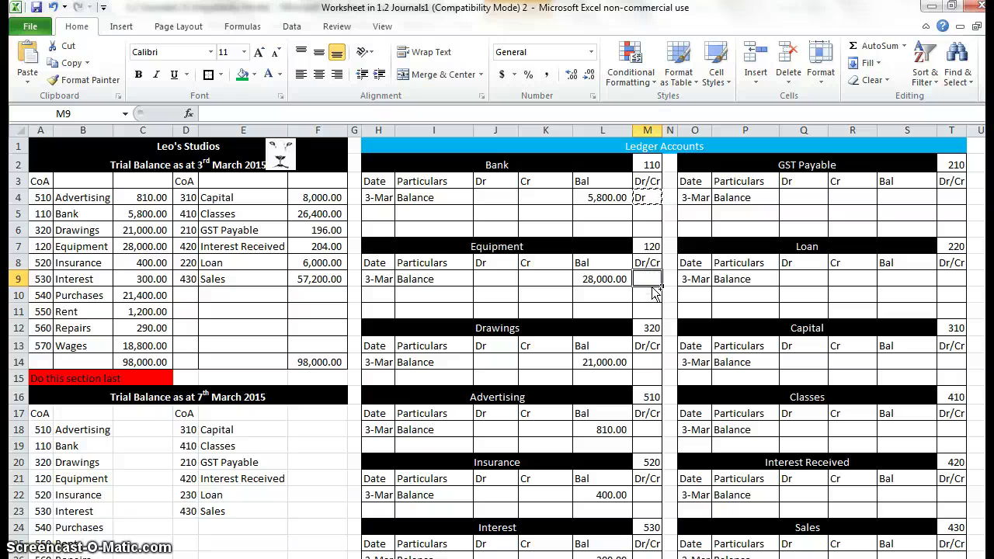
{"action": "key", "text": "ctrl+v"}
{"action": "left_click", "coordinate": [649, 362]}
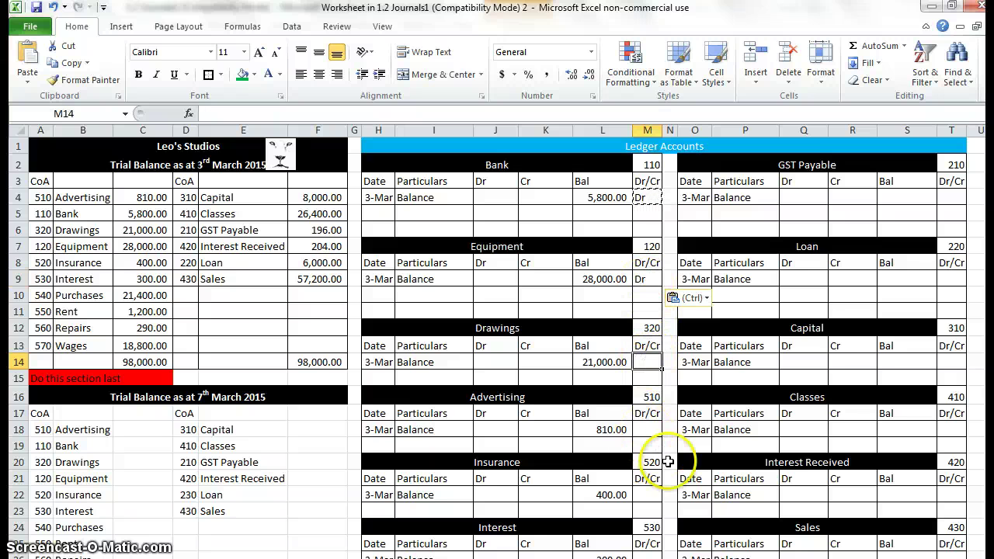
{"action": "key", "text": "ctrl+v"}
{"action": "left_click", "coordinate": [645, 427]}
{"action": "key", "text": "ctrl+v"}
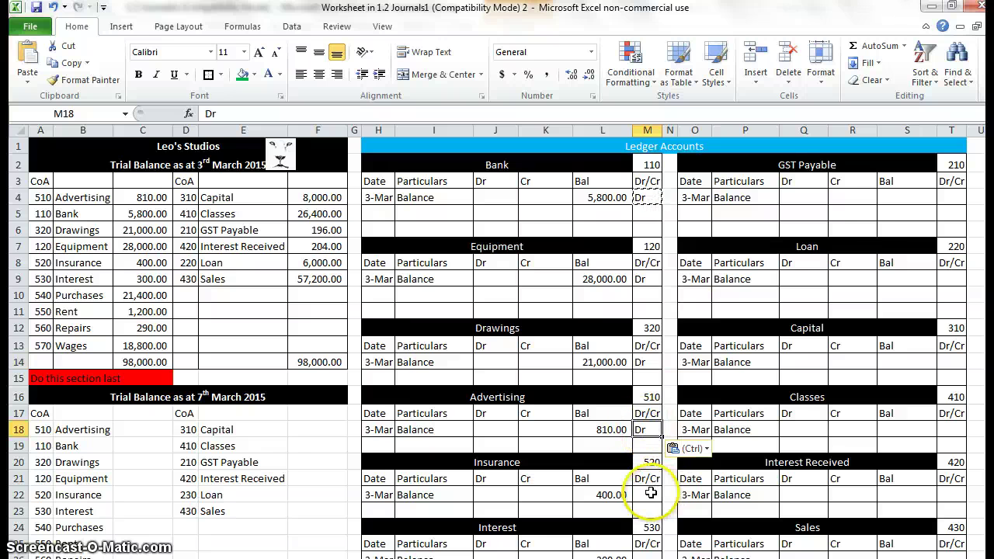
{"action": "left_click", "coordinate": [648, 494]}
{"action": "key", "text": "ctrl+v"}
Step: Paste the copied Dr marker into the Interest, Purchases, Rent, Repairs and Wages ledgers at M26, M30, M34, M38 and M42
{"action": "scroll", "coordinate": [649, 473], "scroll_direction": "down", "scroll_amount": 3}
{"action": "left_click", "coordinate": [656, 409]}
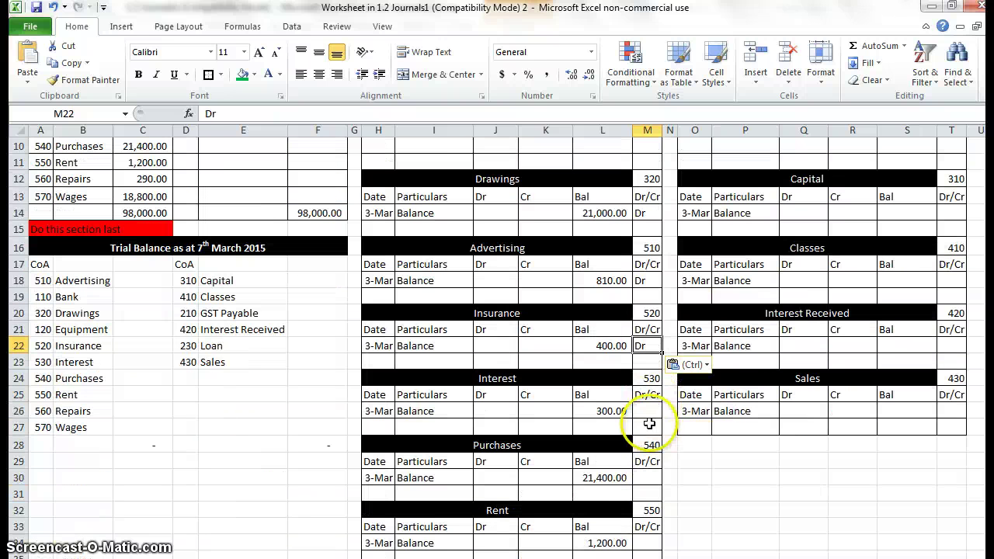
{"action": "key", "text": "ctrl+v"}
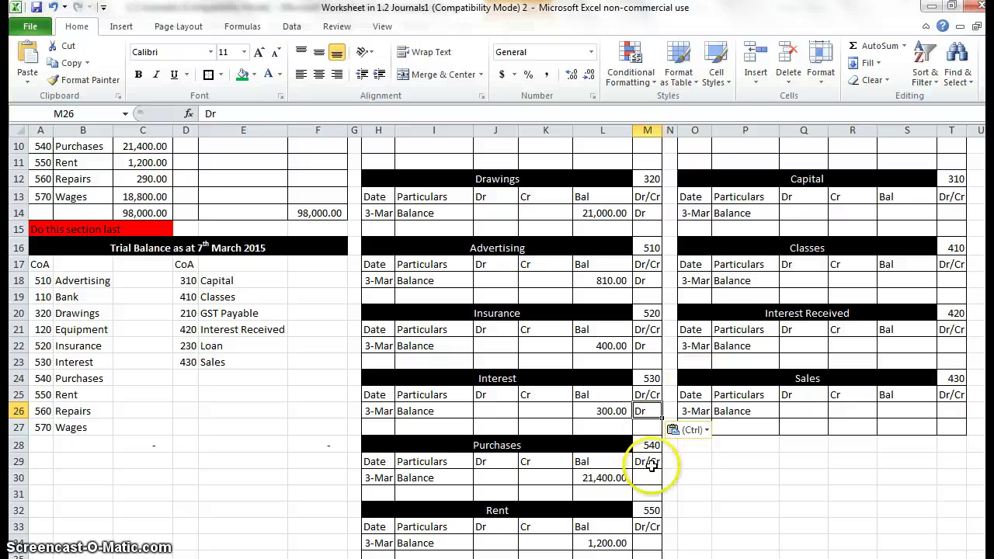
{"action": "left_click", "coordinate": [645, 477]}
{"action": "key", "text": "ctrl+v"}
{"action": "scroll", "coordinate": [644, 466], "scroll_direction": "down", "scroll_amount": 2}
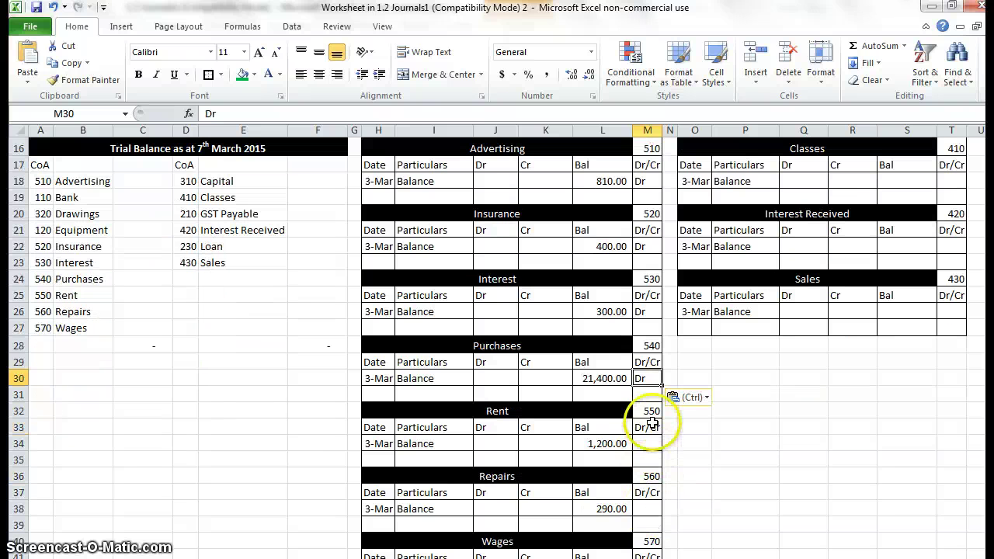
{"action": "key", "text": "ctrl+v"}
{"action": "scroll", "coordinate": [649, 443], "scroll_direction": "down", "scroll_amount": 2}
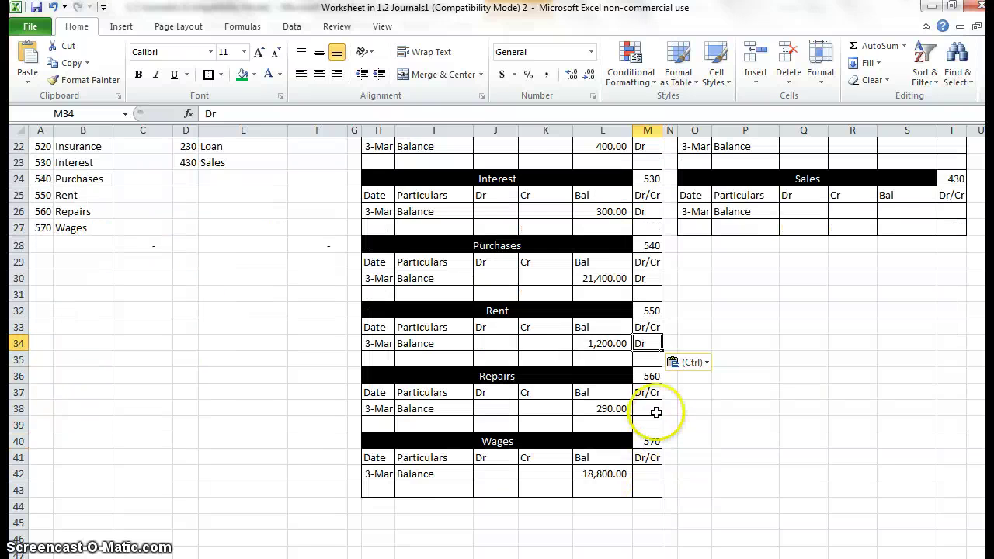
{"action": "left_click", "coordinate": [649, 409]}
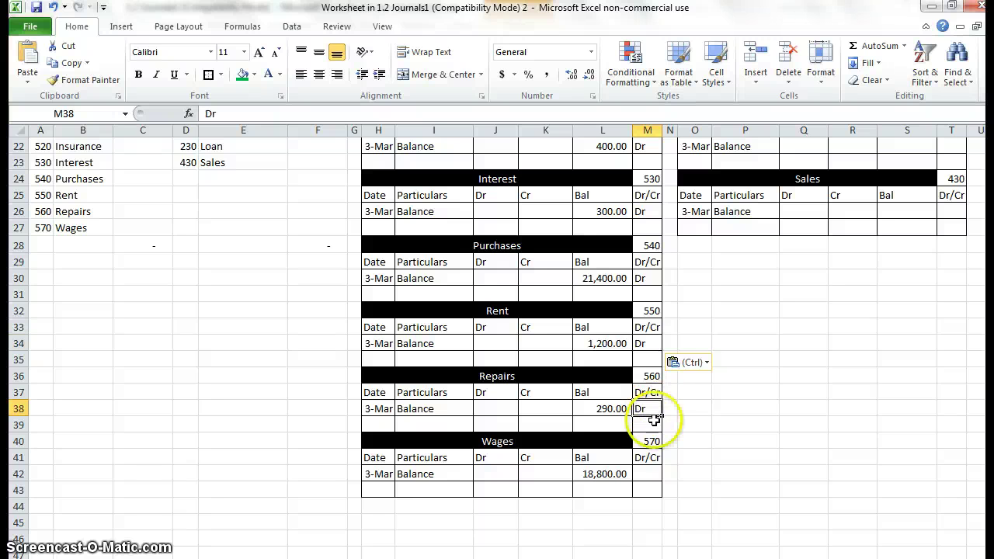
{"action": "key", "text": "ctrl+v"}
{"action": "left_click", "coordinate": [653, 472]}
{"action": "key", "text": "ctrl+v"}
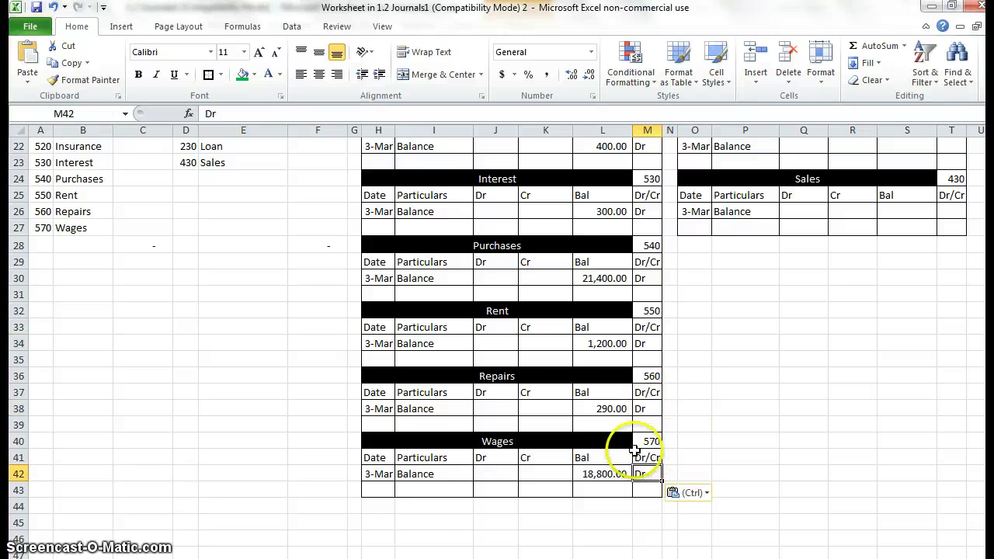
Step: Link the GST Payable and Loan opening balances in S4 and S9 to the trial balance with =F6 and =F8
{"action": "scroll", "coordinate": [643, 437], "scroll_direction": "up", "scroll_amount": 7}
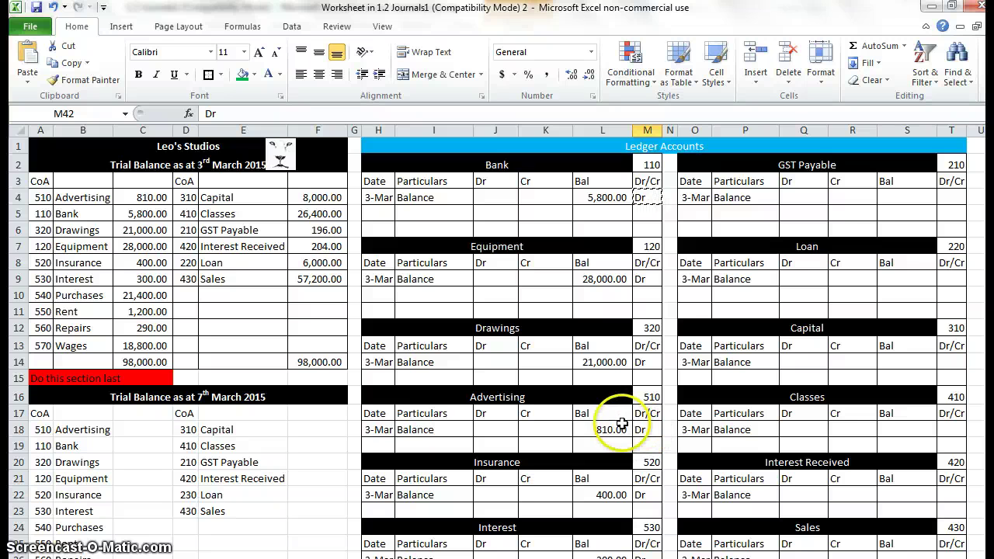
{"action": "left_click", "coordinate": [898, 200]}
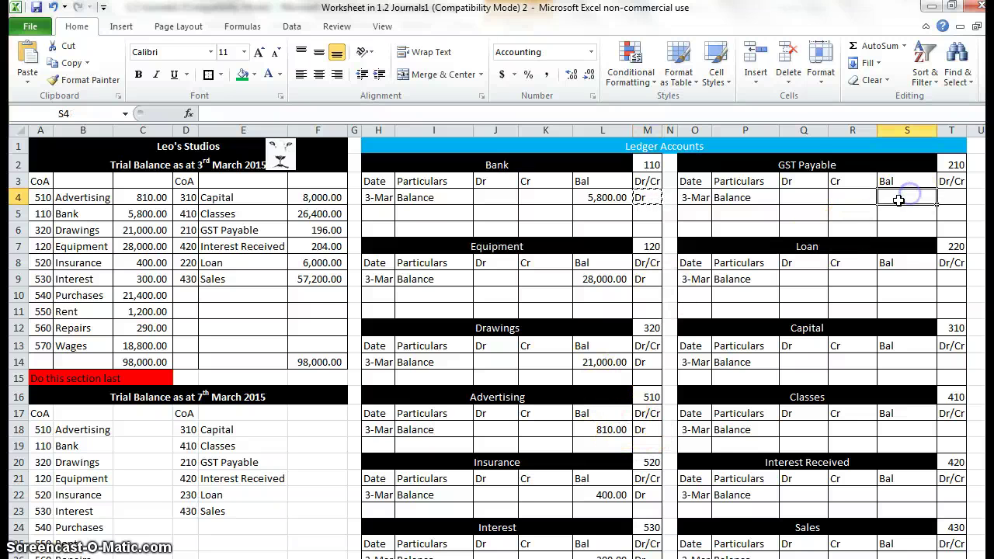
{"action": "type", "text": "="}
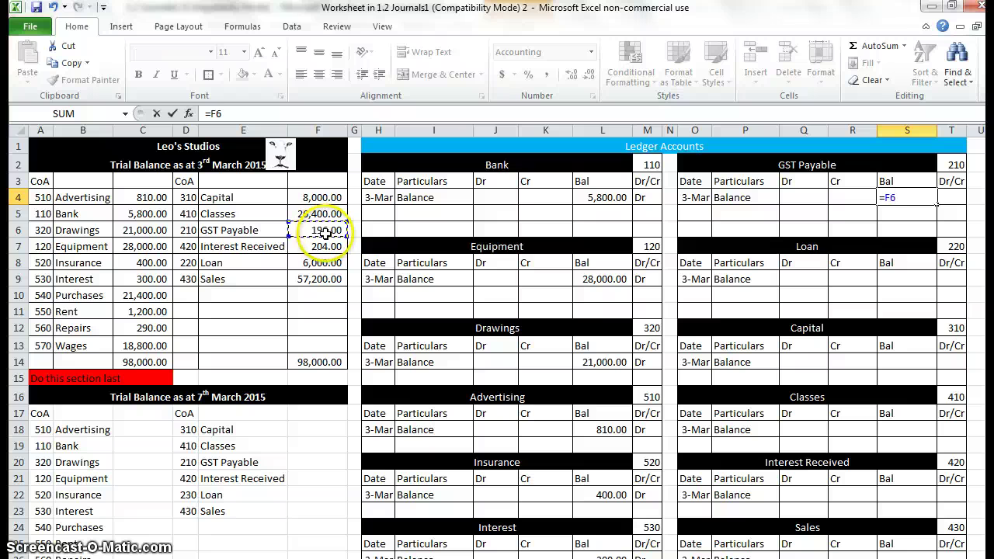
{"action": "key", "text": "Return"}
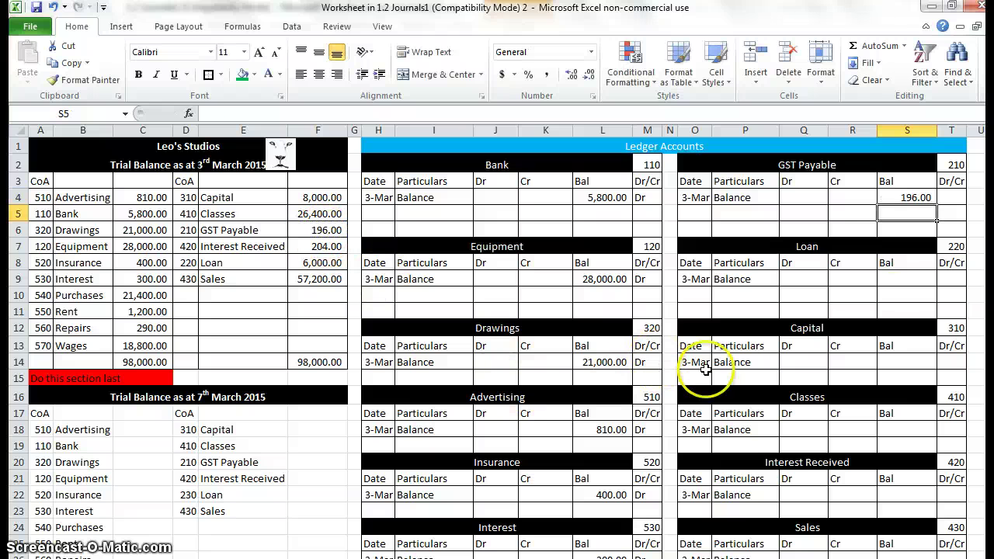
{"action": "left_click", "coordinate": [905, 281]}
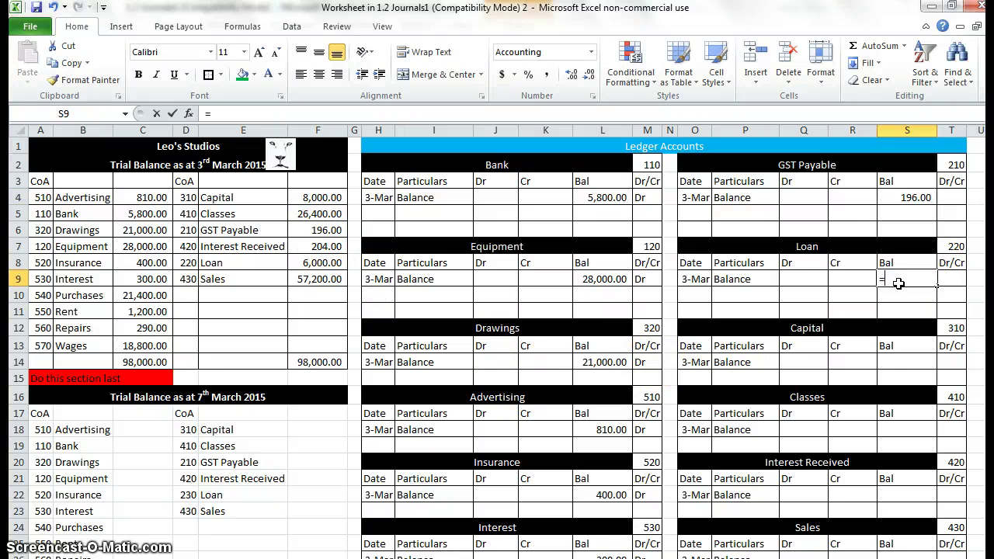
{"action": "type", "text": "="}
{"action": "left_click", "coordinate": [319, 263]}
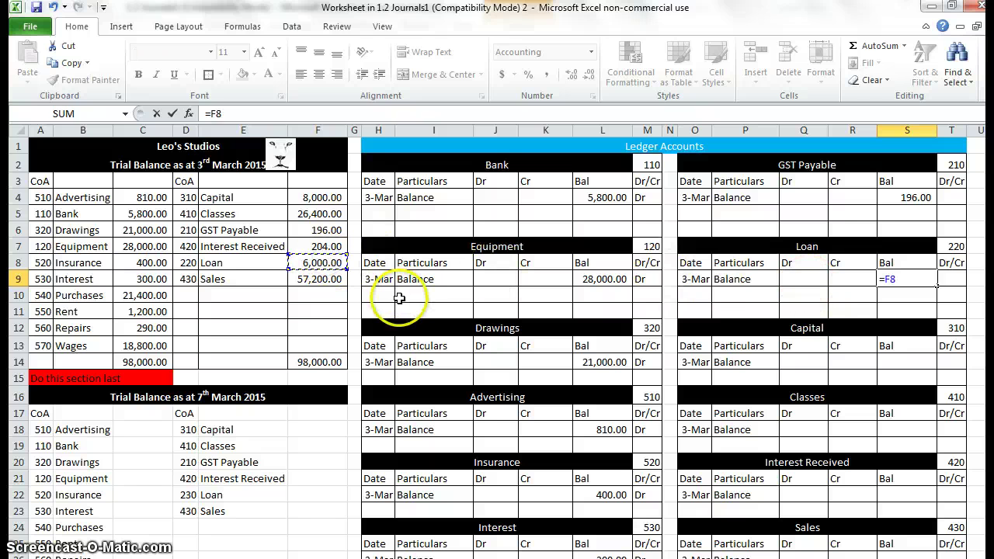
{"action": "key", "text": "Return"}
Step: Link the Capital and Classes opening balances in S14 and S18 to the trial balance with =F4 and =F5
{"action": "left_click", "coordinate": [885, 360]}
{"action": "type", "text": "="}
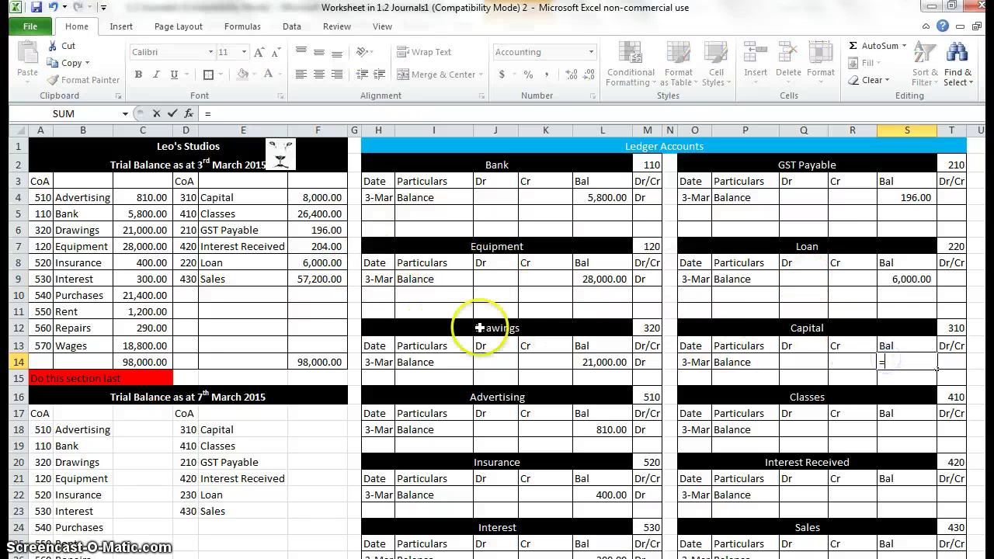
{"action": "left_click", "coordinate": [310, 197]}
{"action": "key", "text": "Return"}
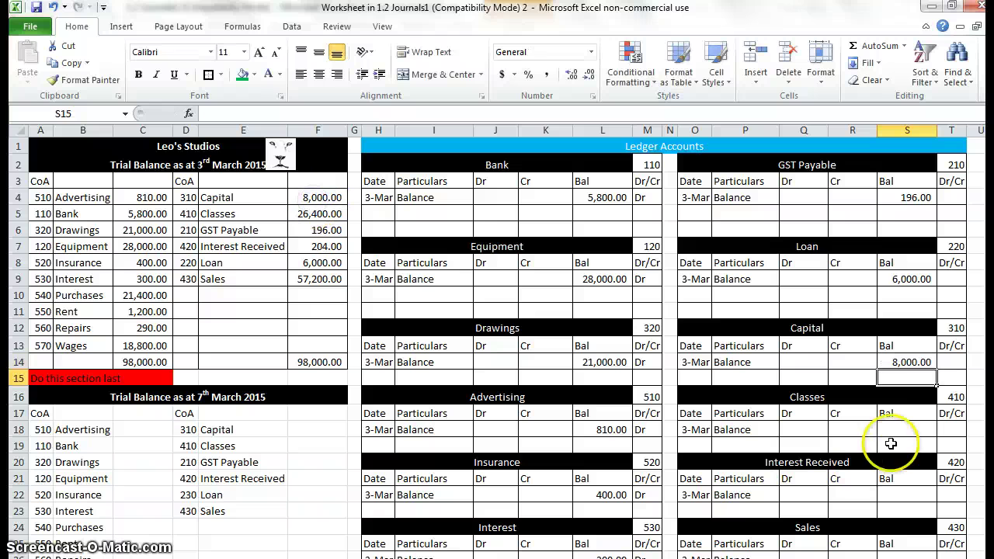
{"action": "left_click", "coordinate": [899, 428]}
{"action": "type", "text": "="}
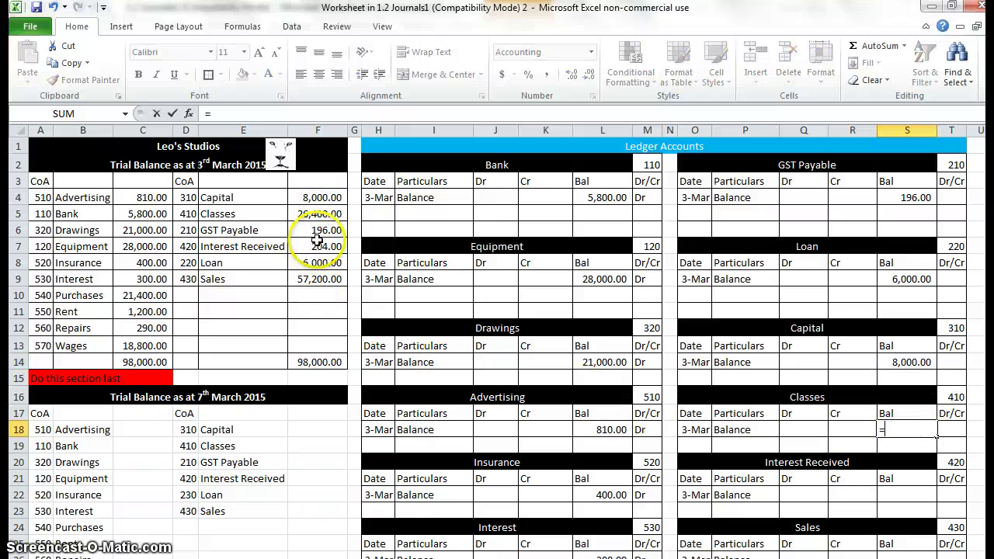
{"action": "left_click", "coordinate": [325, 215]}
{"action": "key", "text": "Return"}
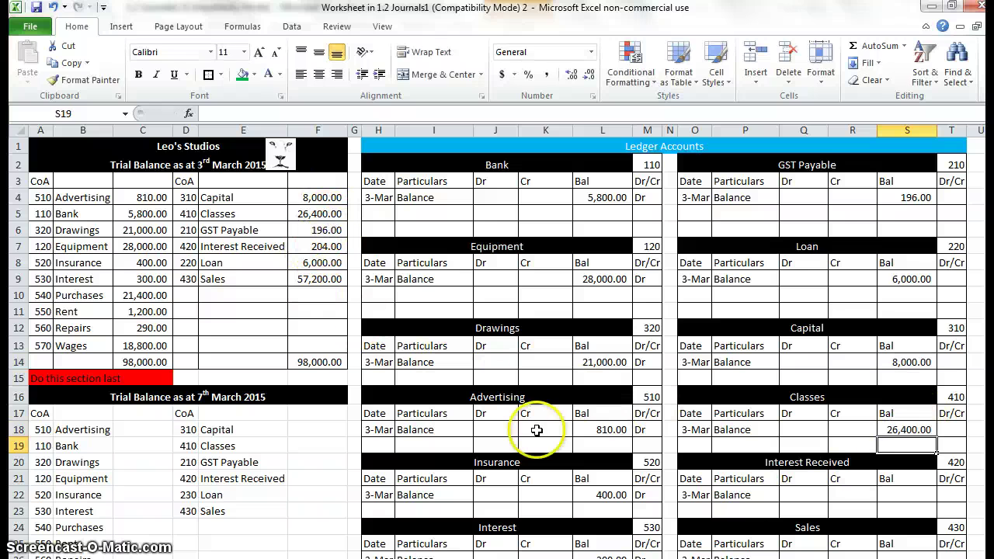
Step: Link the Interest Received and Sales opening balances in S22 and S26 to the trial balance with =F7 and =F9
{"action": "left_click", "coordinate": [899, 493]}
{"action": "type", "text": "="}
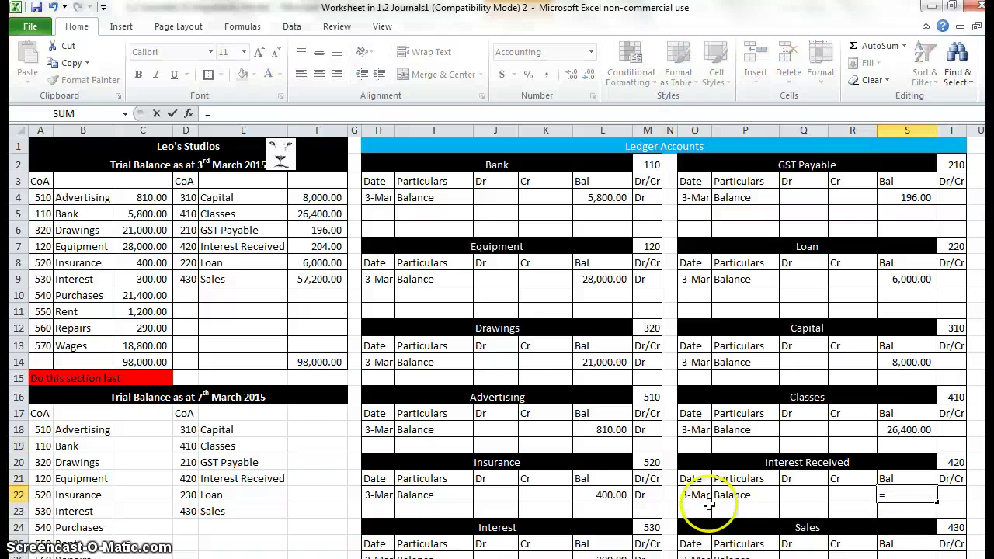
{"action": "left_click", "coordinate": [311, 246]}
{"action": "key", "text": "Return"}
{"action": "scroll", "coordinate": [726, 334], "scroll_direction": "down", "scroll_amount": 2}
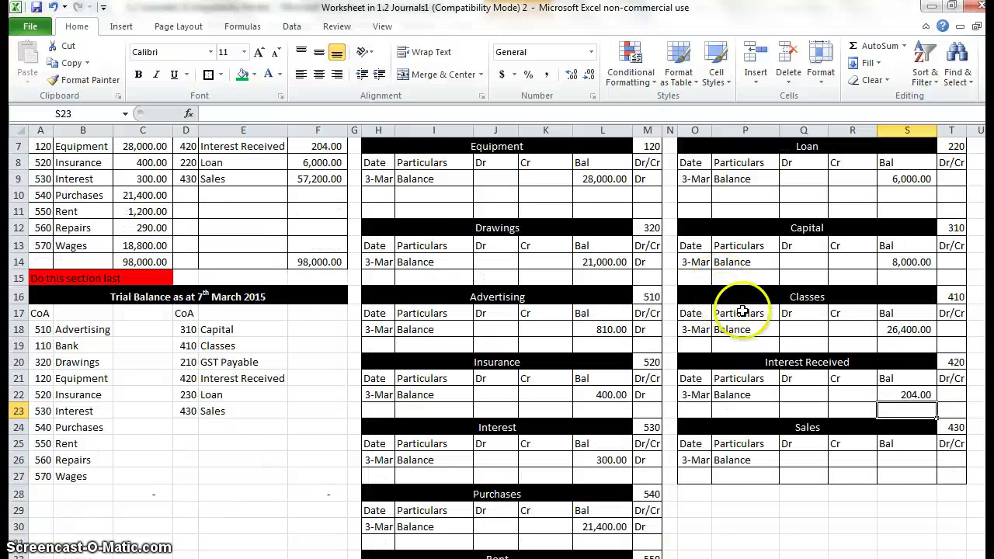
{"action": "left_click", "coordinate": [910, 458]}
{"action": "type", "text": "="}
{"action": "scroll", "coordinate": [587, 388], "scroll_direction": "up", "scroll_amount": 2}
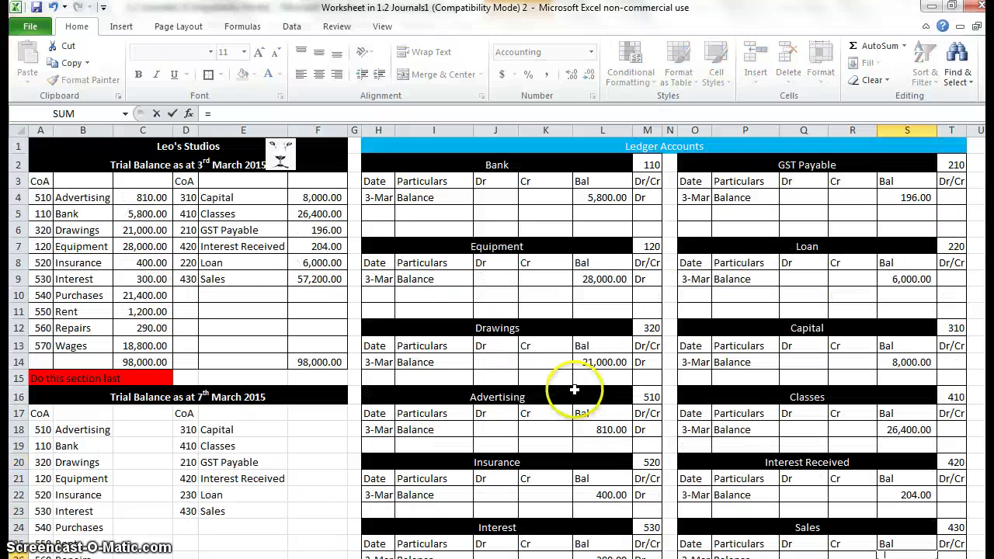
{"action": "left_click", "coordinate": [331, 277]}
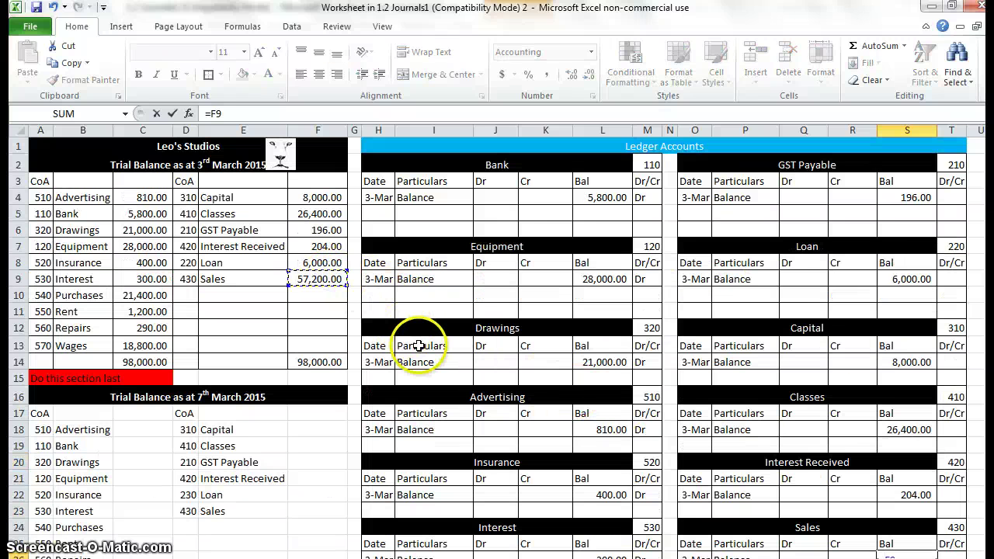
{"action": "key", "text": "Return"}
Step: Mark the GST Payable ledger's opening balance as Cr in T4
{"action": "scroll", "coordinate": [416, 342], "scroll_direction": "down", "scroll_amount": 1}
{"action": "scroll", "coordinate": [886, 178], "scroll_direction": "up", "scroll_amount": 1}
{"action": "left_click", "coordinate": [950, 197]}
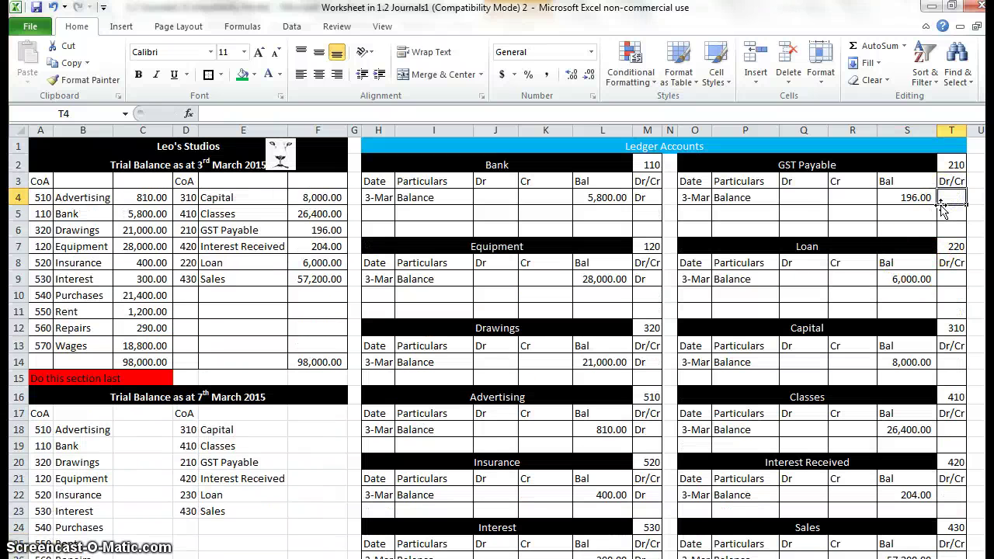
{"action": "type", "text": "Cr"}
{"action": "key", "text": "Return"}
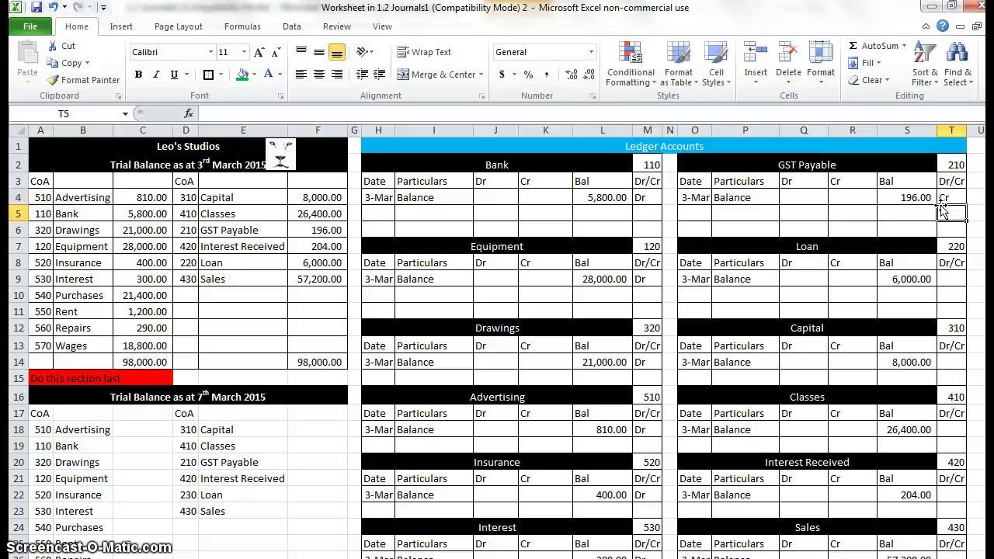
Step: Copy the Cr marker from T4 into the Loan, Capital and Classes ledgers at T9, T14 and T18
{"action": "left_click", "coordinate": [951, 199]}
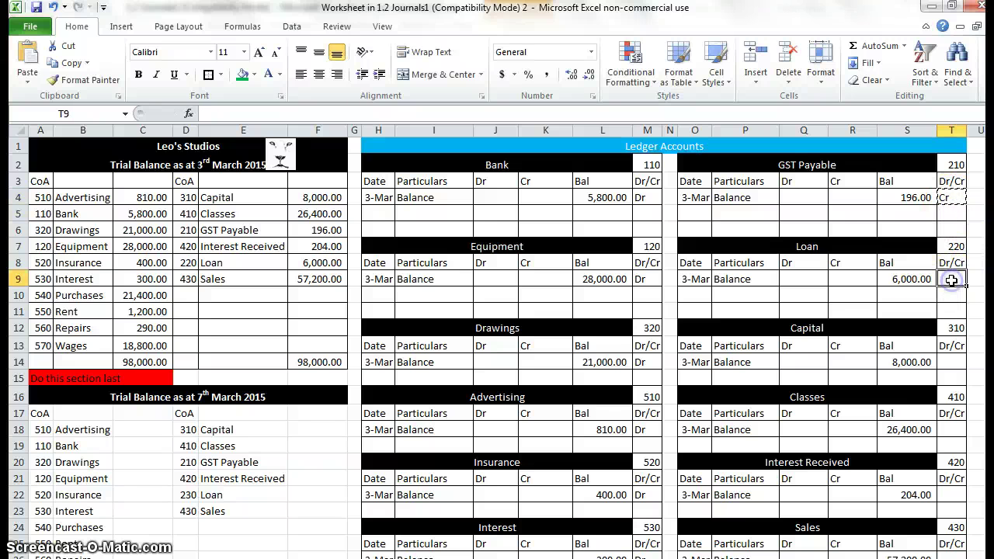
{"action": "key", "text": "ctrl+v"}
{"action": "left_click", "coordinate": [958, 358]}
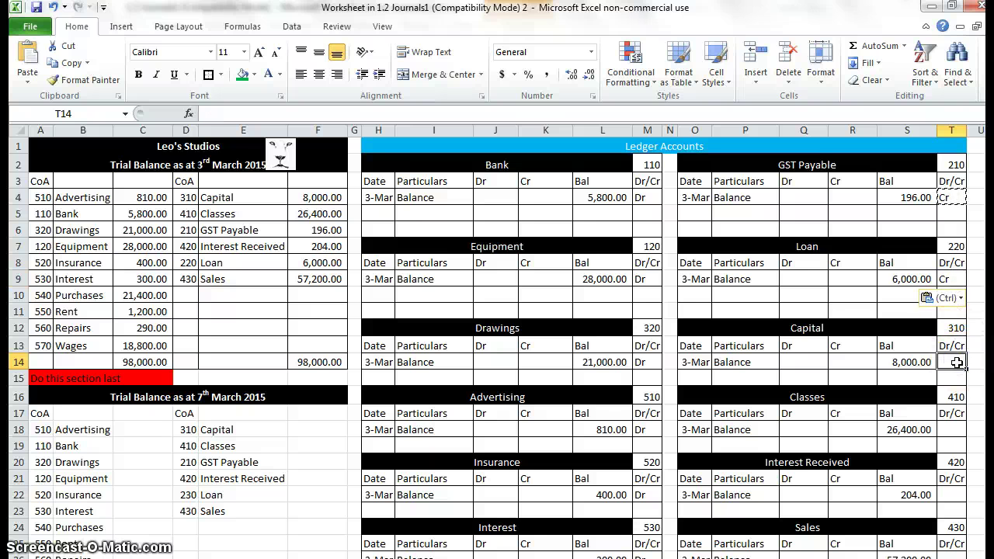
{"action": "key", "text": "ctrl+v"}
{"action": "left_click", "coordinate": [954, 430]}
{"action": "key", "text": "ctrl+v"}
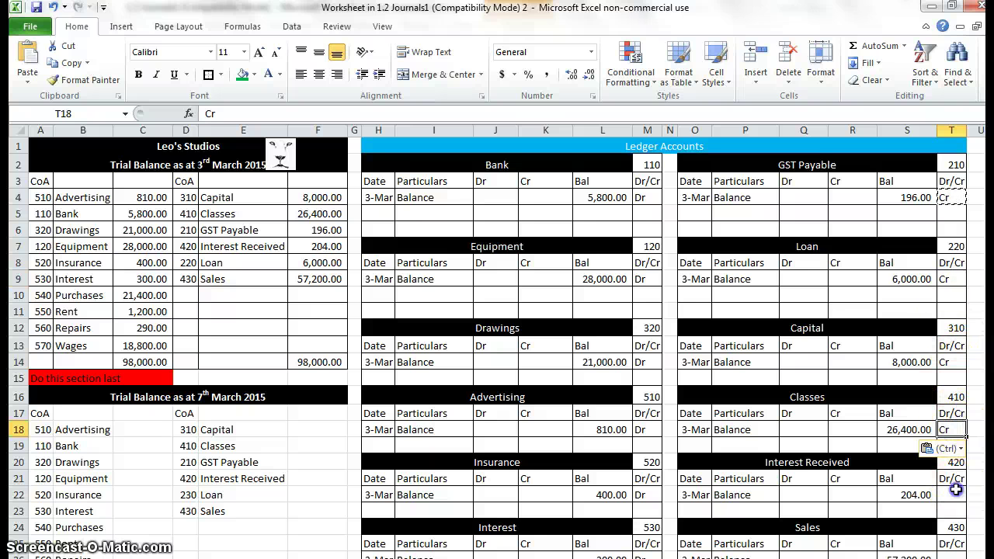
Step: Paste the copied Cr marker into the Interest Received and Sales ledgers at T22 and T26
{"action": "left_click", "coordinate": [956, 490]}
{"action": "key", "text": "ctrl+v"}
{"action": "scroll", "coordinate": [960, 475], "scroll_direction": "down", "scroll_amount": 1}
{"action": "left_click", "coordinate": [957, 507]}
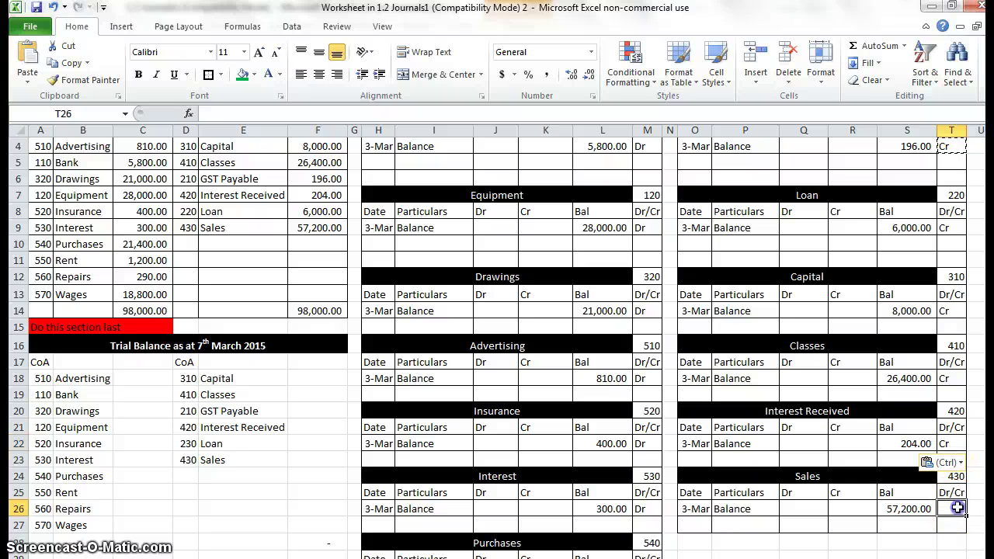
{"action": "key", "text": "ctrl+v"}
{"action": "scroll", "coordinate": [777, 469], "scroll_direction": "up", "scroll_amount": 1}
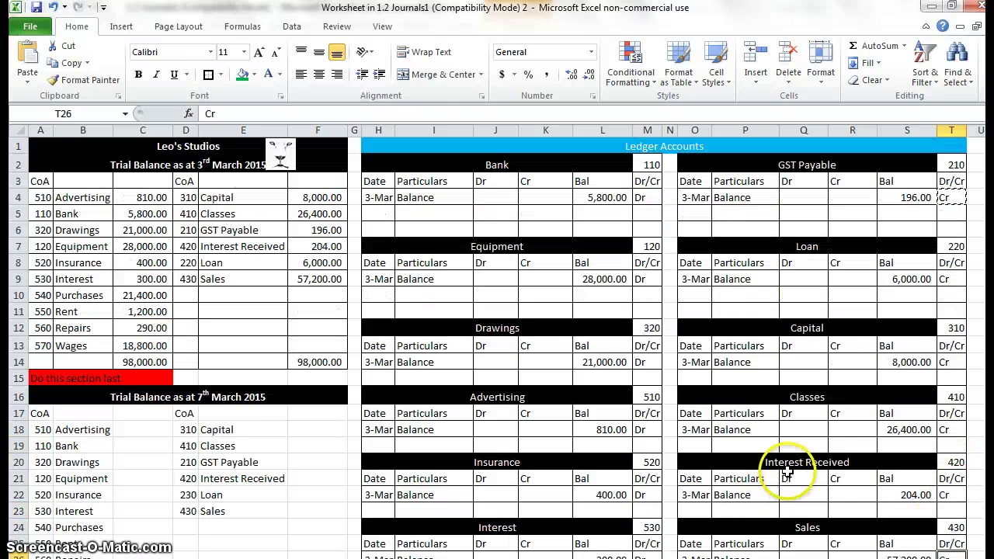